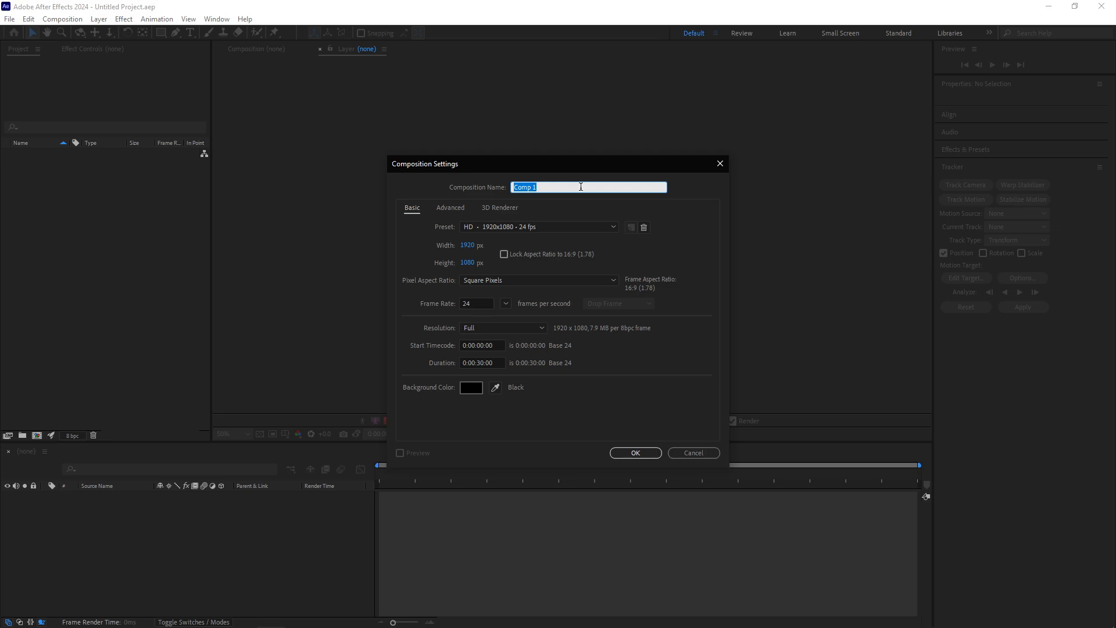
- Create a composition named Flag at 1920x1080, 24 fps, with a duration of 0:00:30:00
{"action": "type", "text": "Flag"}
{"action": "left_click", "coordinate": [635, 452]}
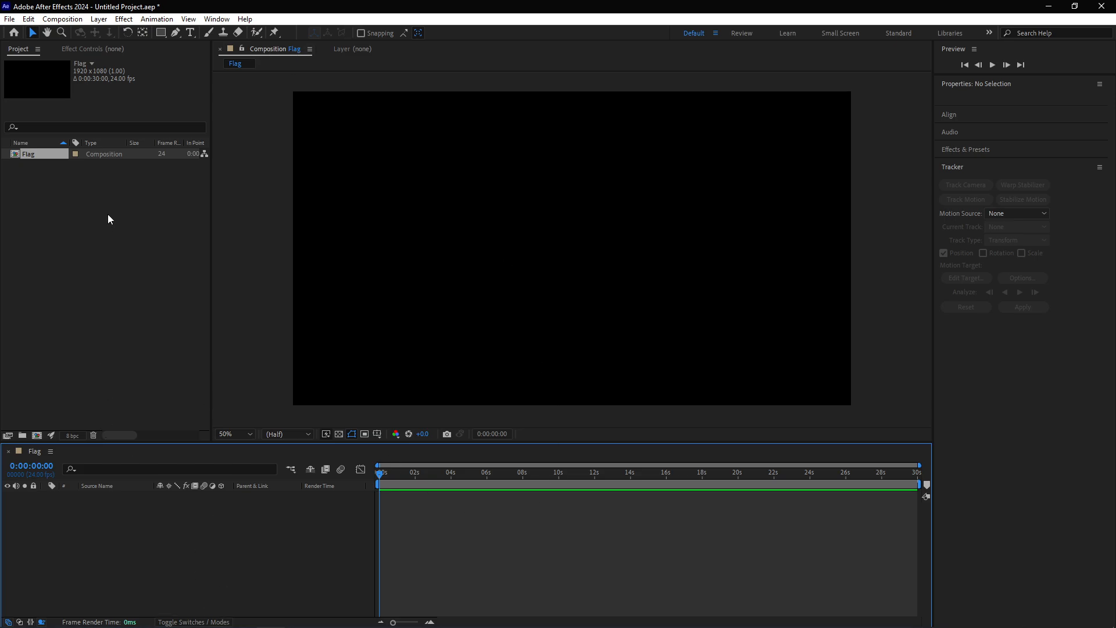
- Import frames Field_1.00000 to Field_1.00144 from the sourceimages/Field_1 folder as a PNG sequence
{"action": "double_click", "coordinate": [93, 250]}
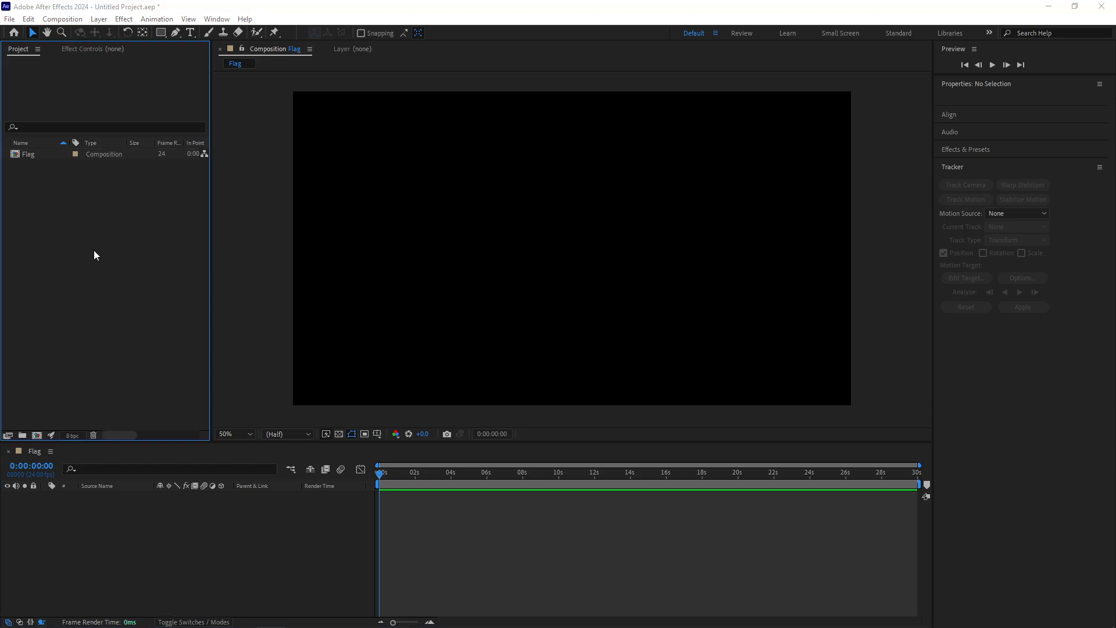
{"action": "left_click", "coordinate": [294, 52]}
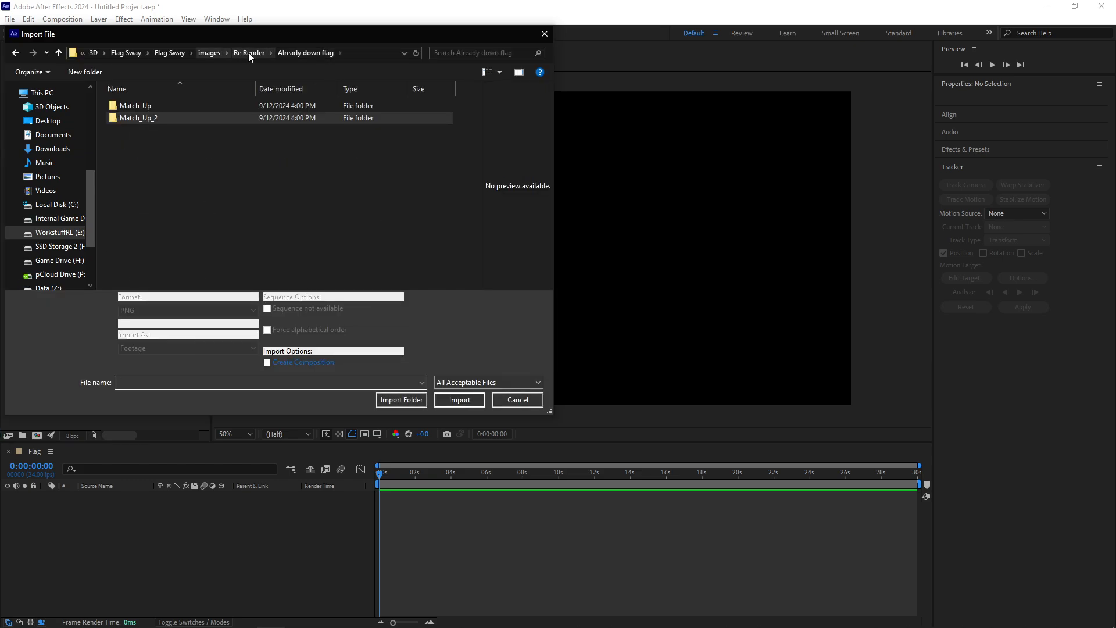
{"action": "left_click", "coordinate": [177, 56]}
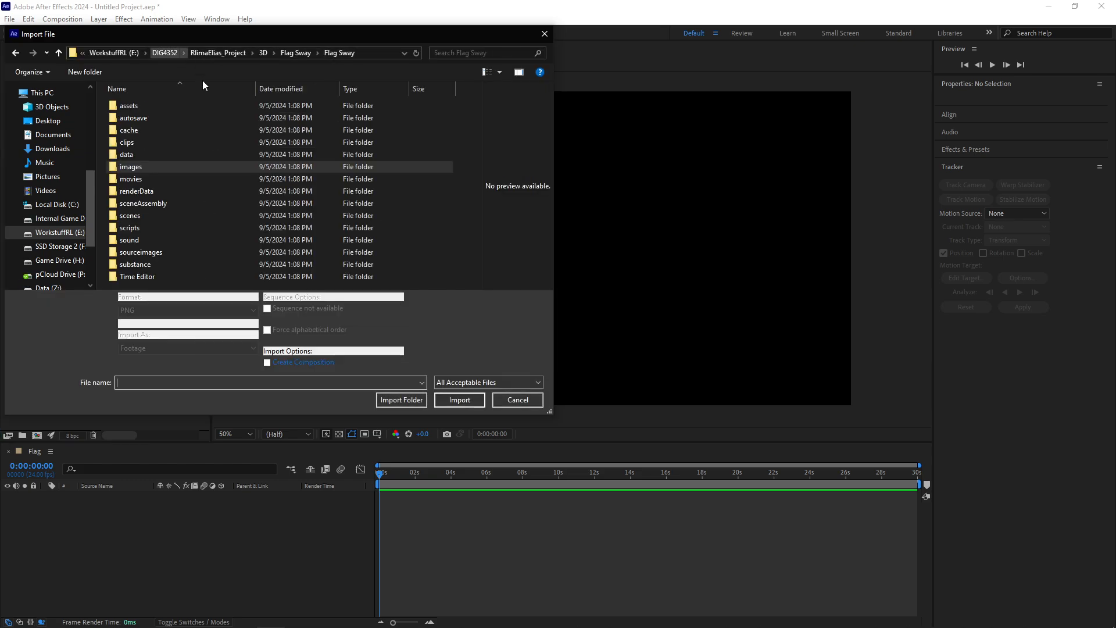
{"action": "double_click", "coordinate": [196, 249]}
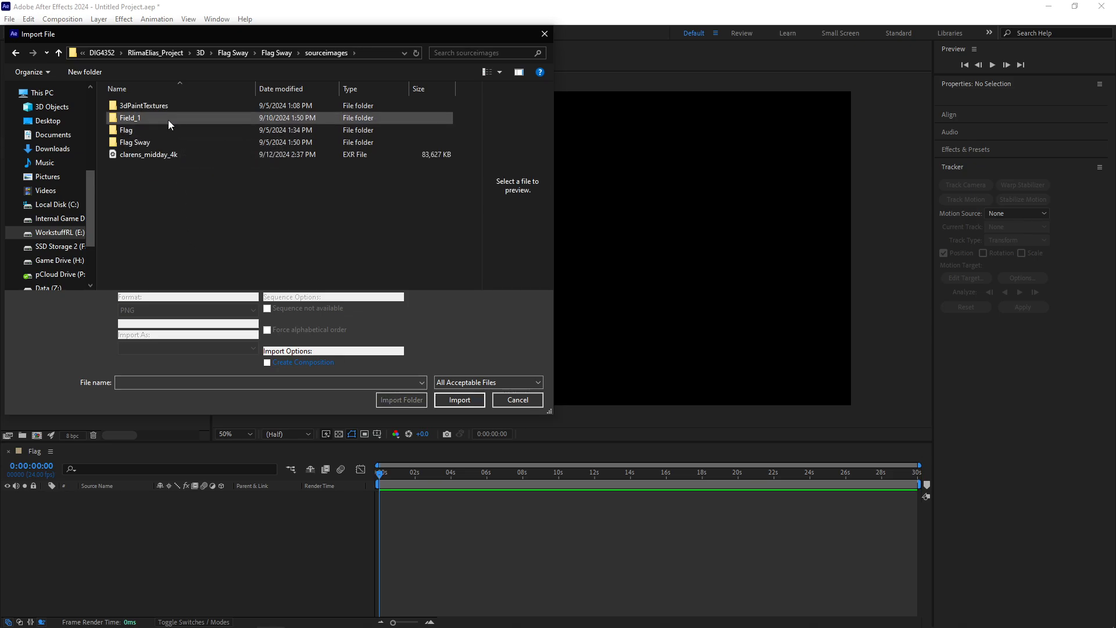
{"action": "double_click", "coordinate": [168, 119]}
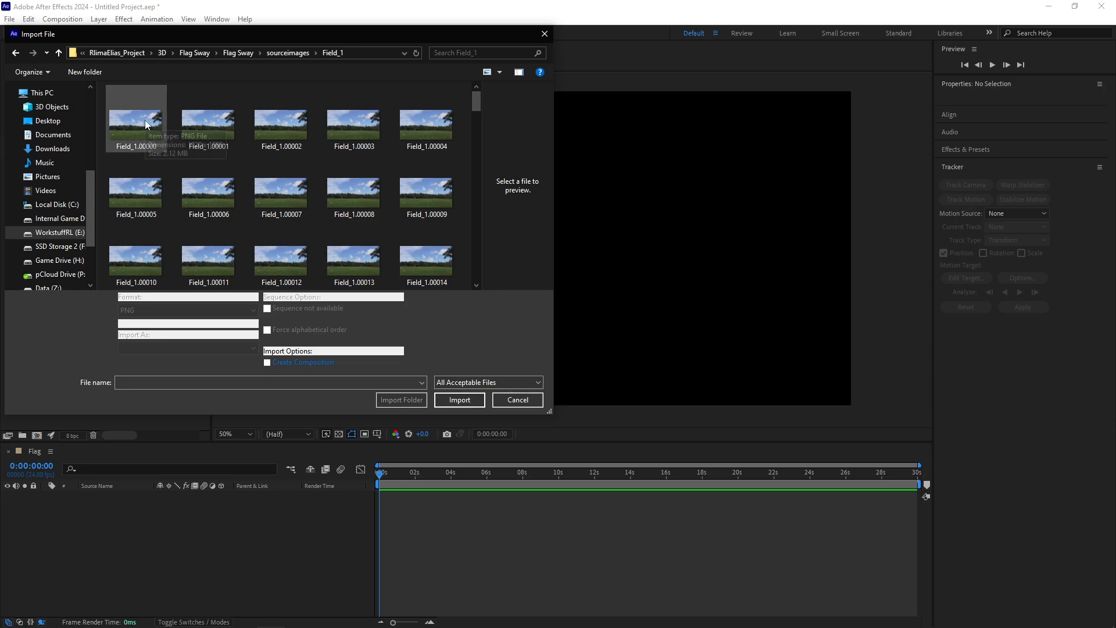
{"action": "left_click", "coordinate": [145, 120]}
{"action": "scroll", "coordinate": [329, 211], "scroll_direction": "down", "scroll_amount": 15}
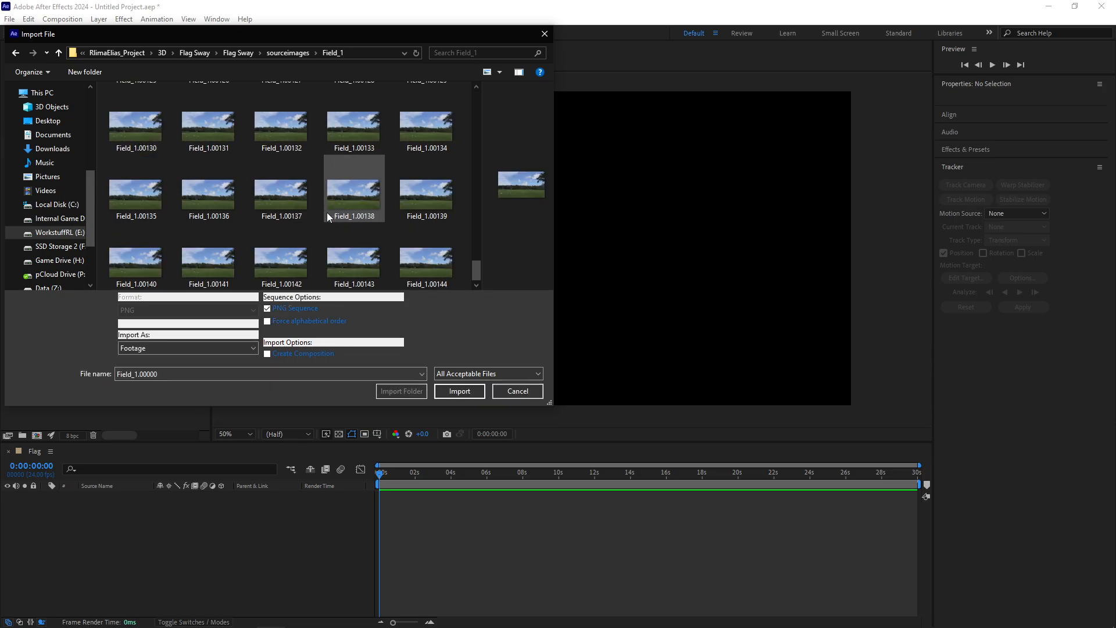
{"action": "left_click", "coordinate": [443, 271], "text": "shift"}
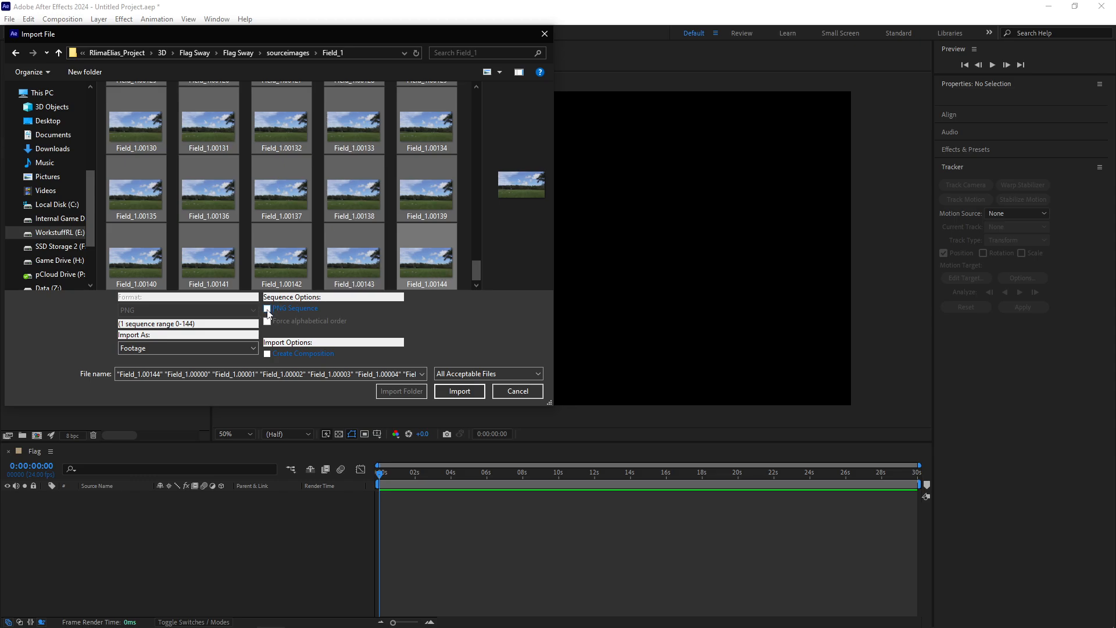
{"action": "left_click", "coordinate": [267, 309]}
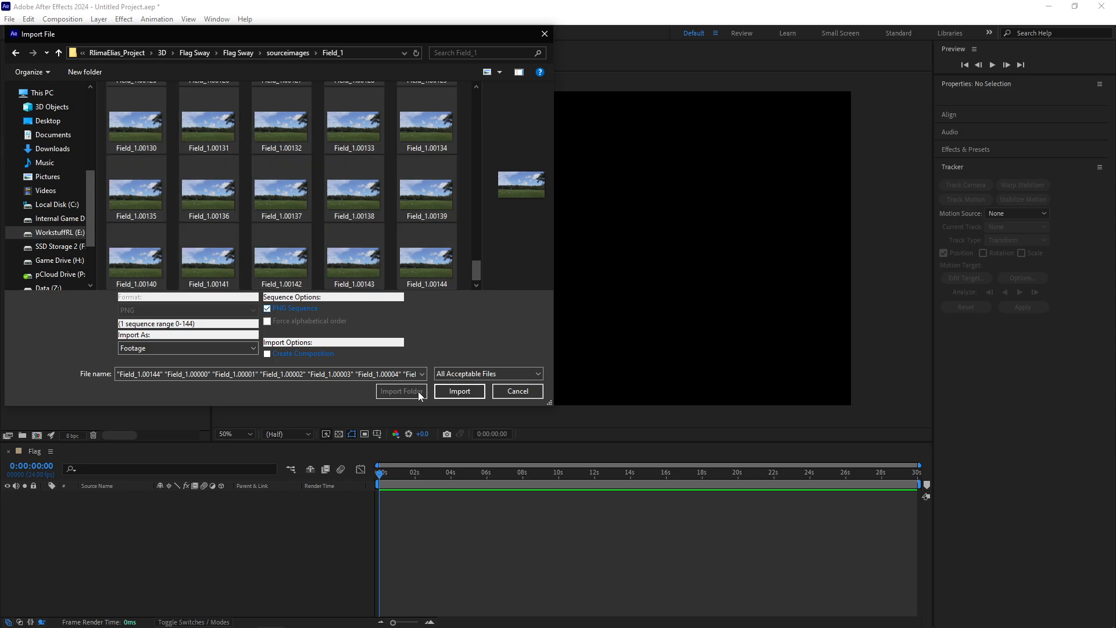
{"action": "left_click", "coordinate": [478, 394]}
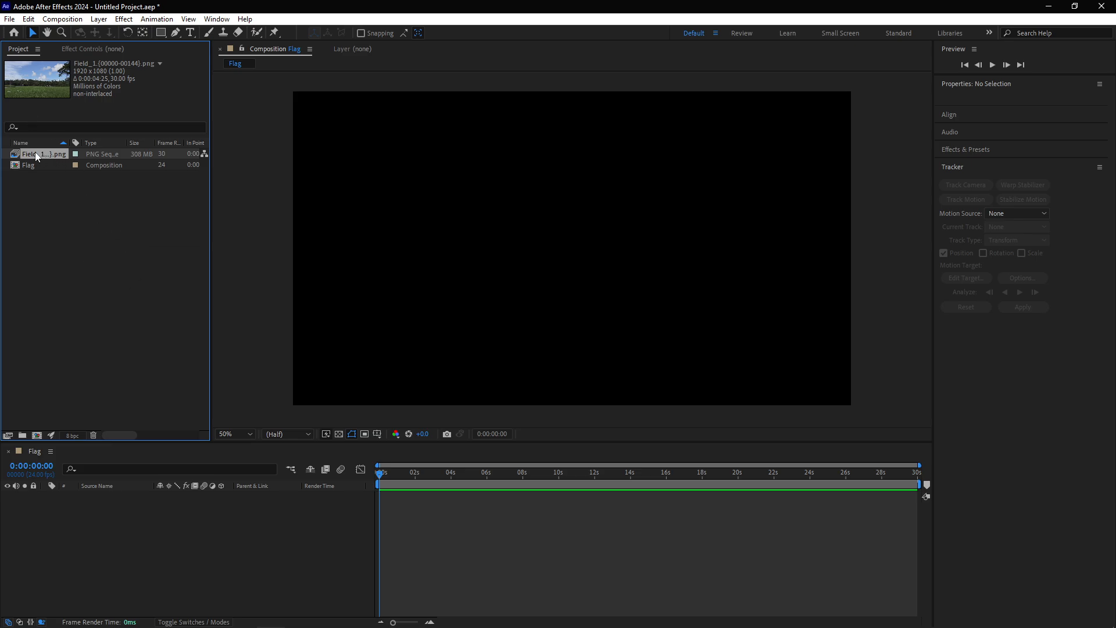
- Add the Field_1 sequence to the Flag composition and shorten the work area to the clip's length
{"action": "left_click_drag", "start_coordinate": [35, 152], "coordinate": [576, 250]}
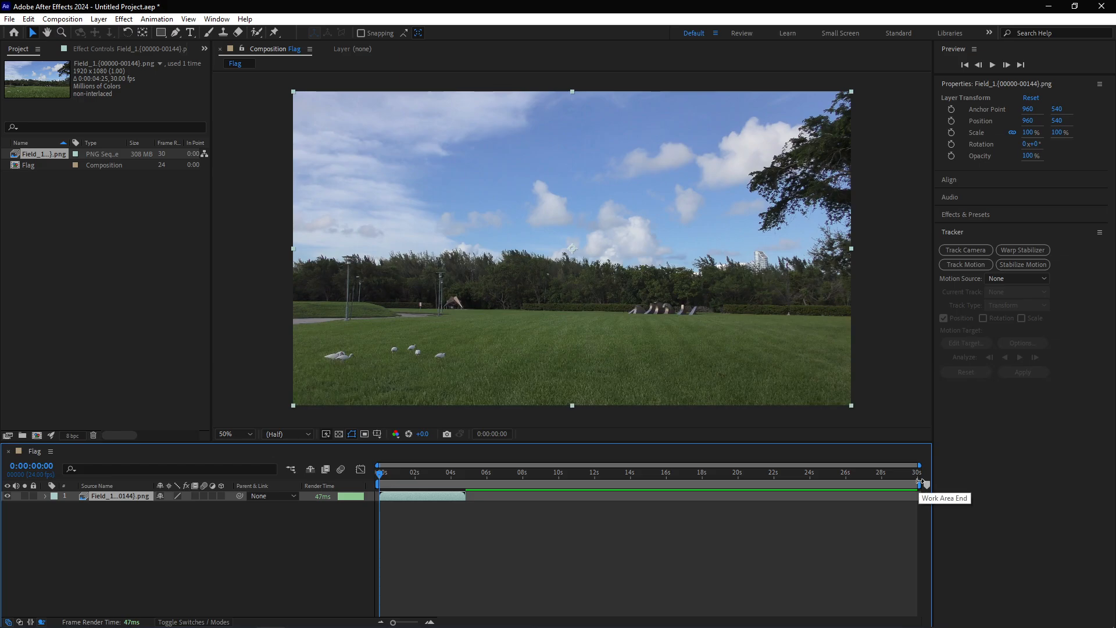
{"action": "left_click_drag", "start_coordinate": [919, 481], "coordinate": [467, 475]}
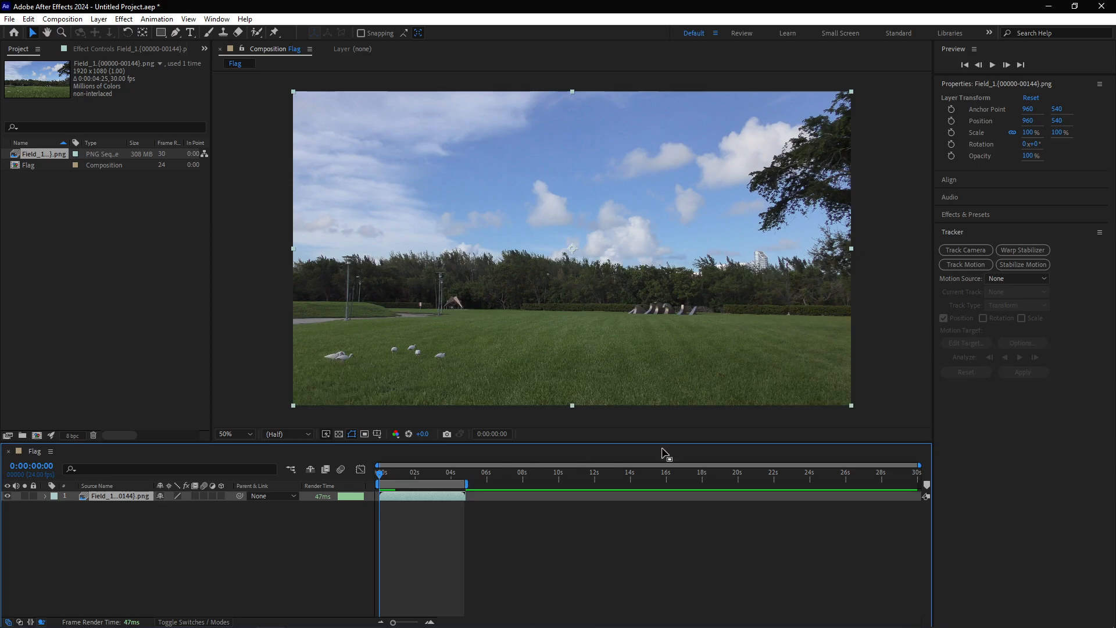
{"action": "left_click_drag", "start_coordinate": [920, 465], "coordinate": [491, 457]}
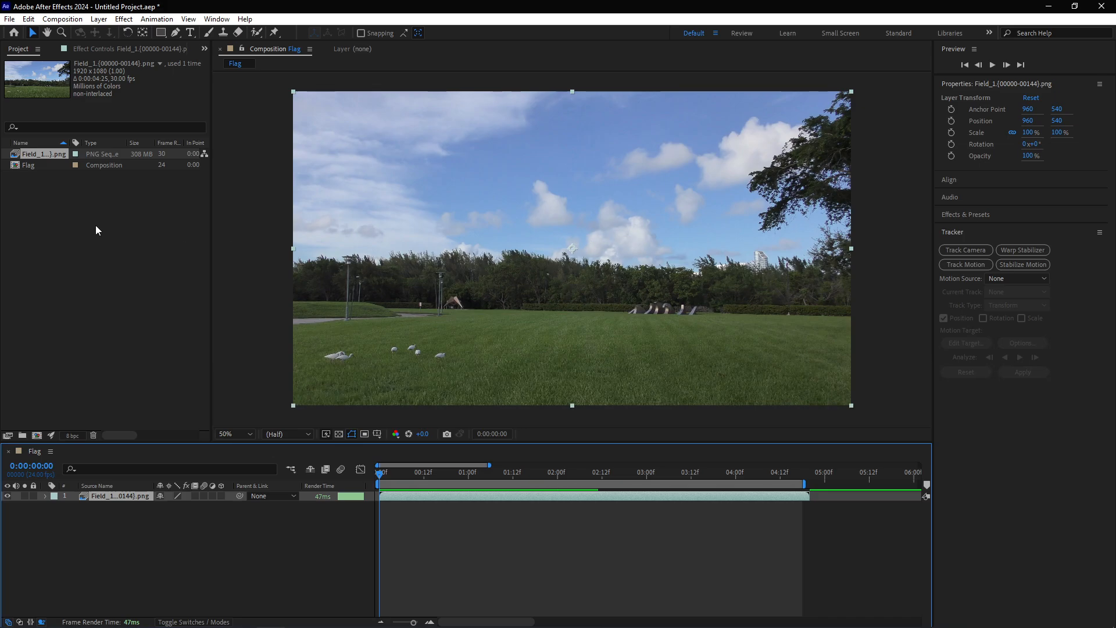
- Import the flag render frames 0001 to 0144 from images/Re Render/Already down flag/Match_Up_2 as a PNG sequence
{"action": "double_click", "coordinate": [77, 236]}
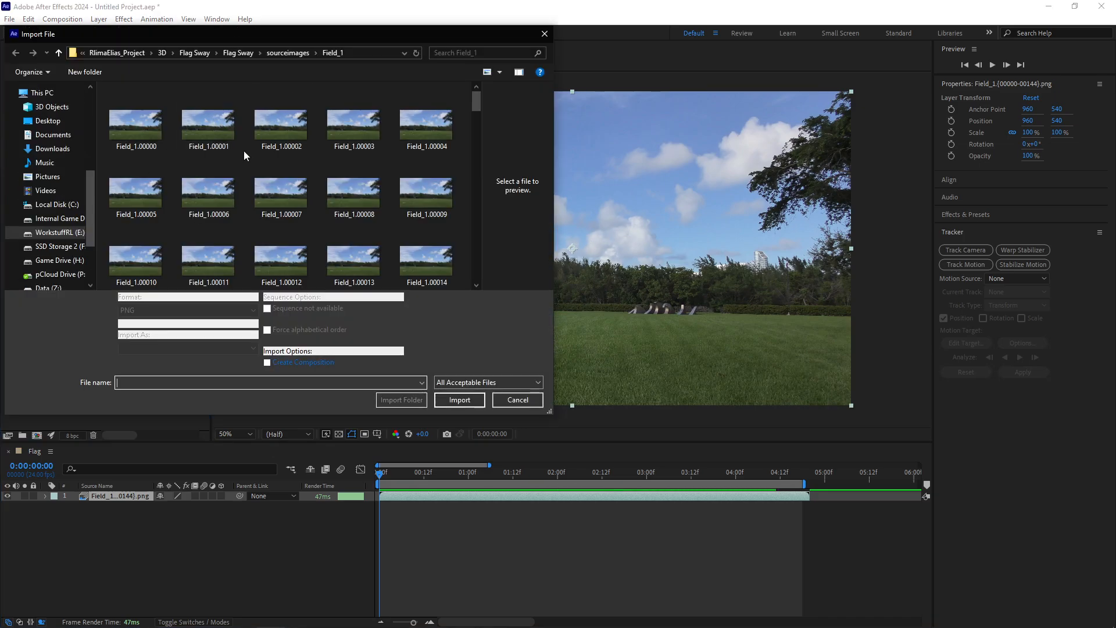
{"action": "left_click", "coordinate": [287, 54]}
{"action": "left_click", "coordinate": [254, 51]}
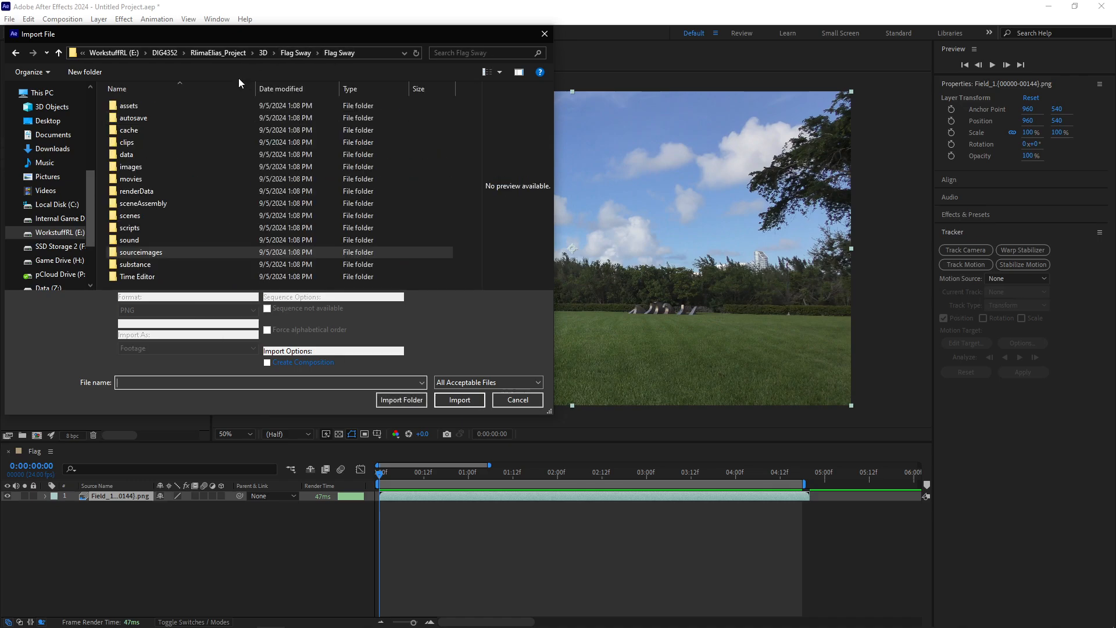
{"action": "double_click", "coordinate": [179, 168]}
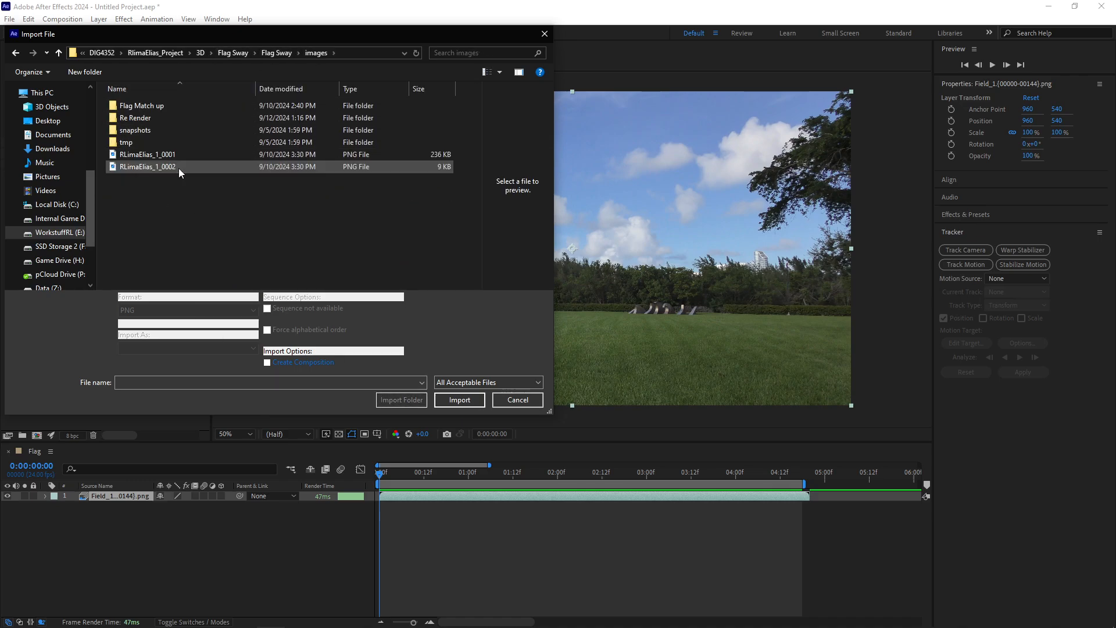
{"action": "double_click", "coordinate": [165, 113]}
{"action": "double_click", "coordinate": [165, 112]}
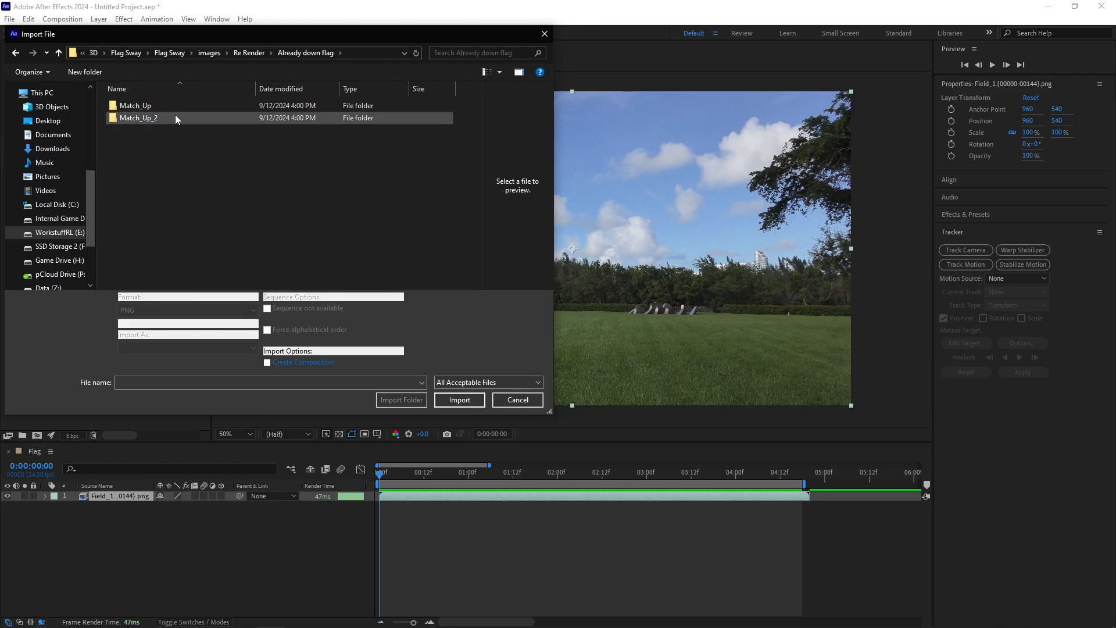
{"action": "double_click", "coordinate": [176, 115]}
{"action": "left_click", "coordinate": [136, 110]}
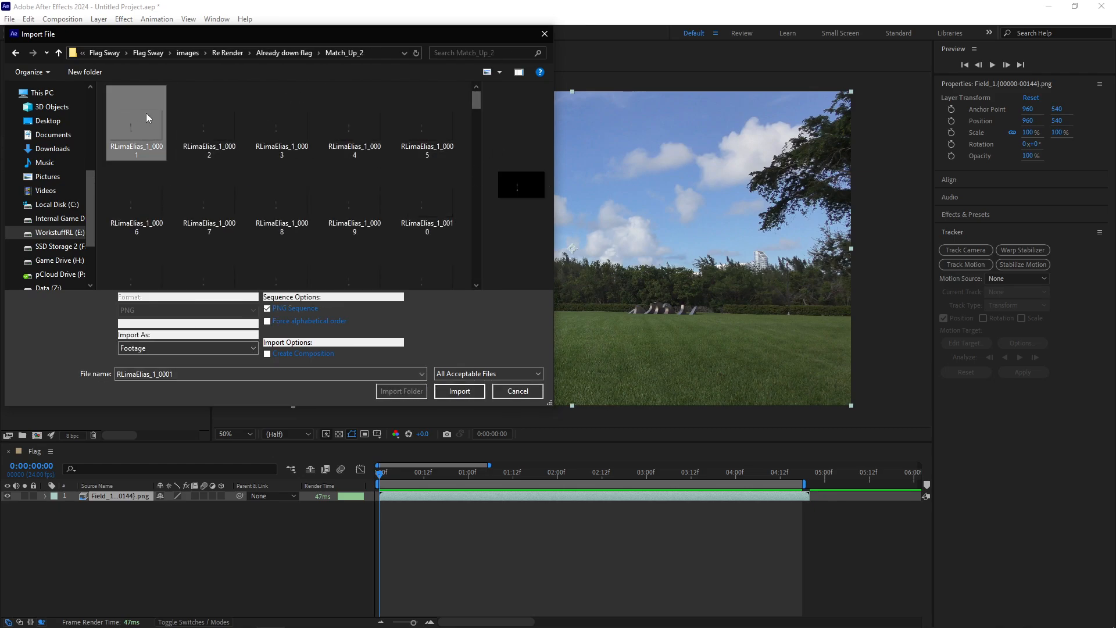
{"action": "left_click_drag", "start_coordinate": [476, 100], "coordinate": [499, 285]}
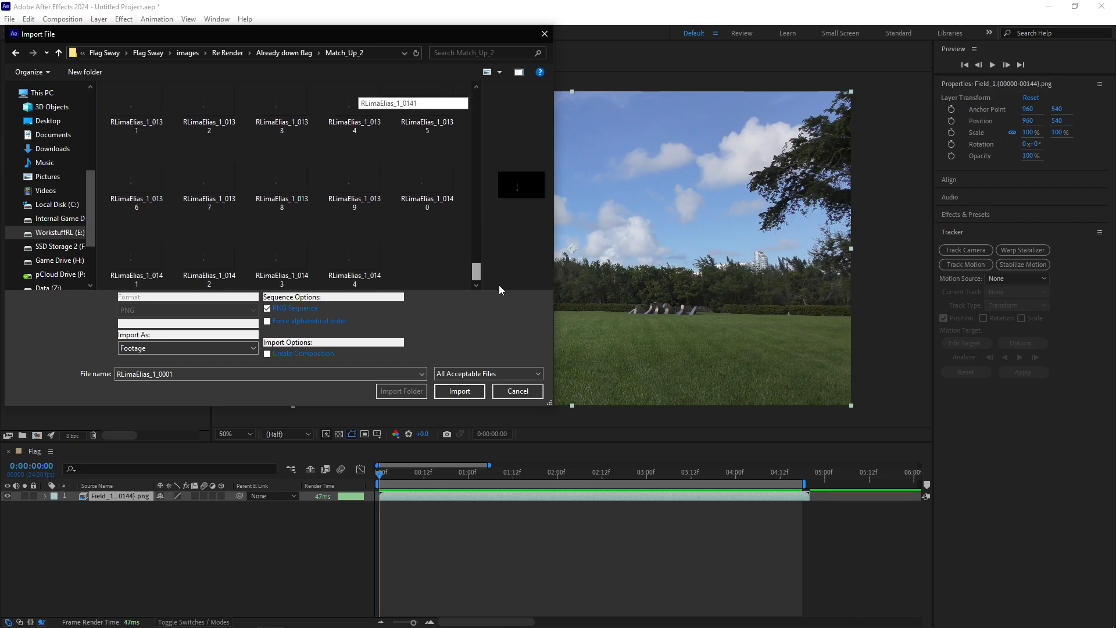
{"action": "left_click", "coordinate": [374, 250], "text": "shift"}
{"action": "left_click", "coordinate": [271, 313]}
{"action": "left_click", "coordinate": [269, 312]}
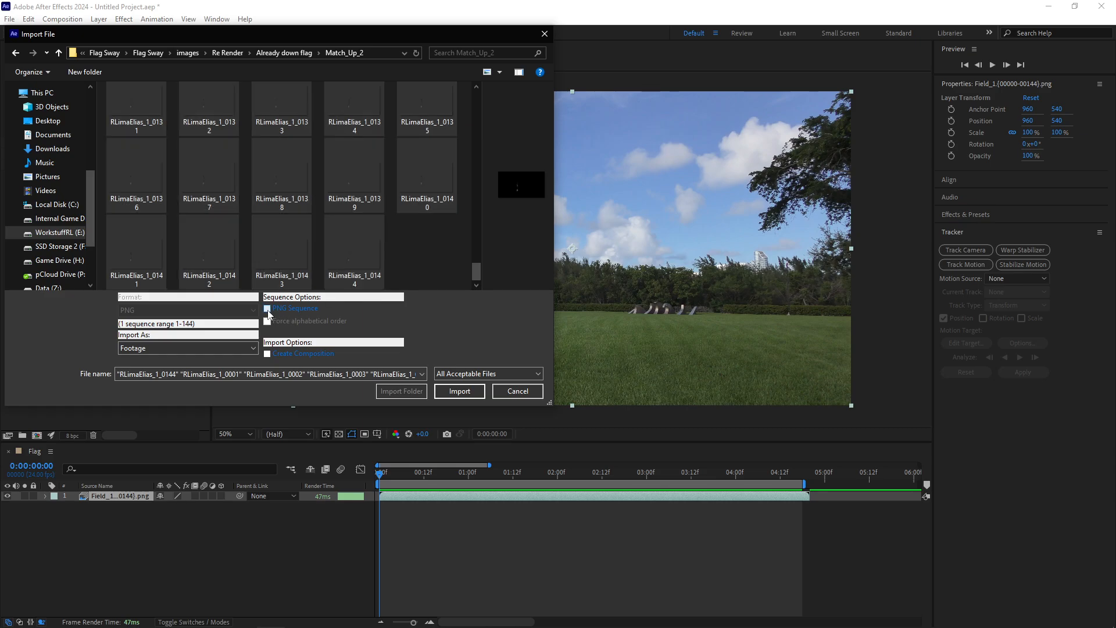
{"action": "left_click", "coordinate": [459, 391]}
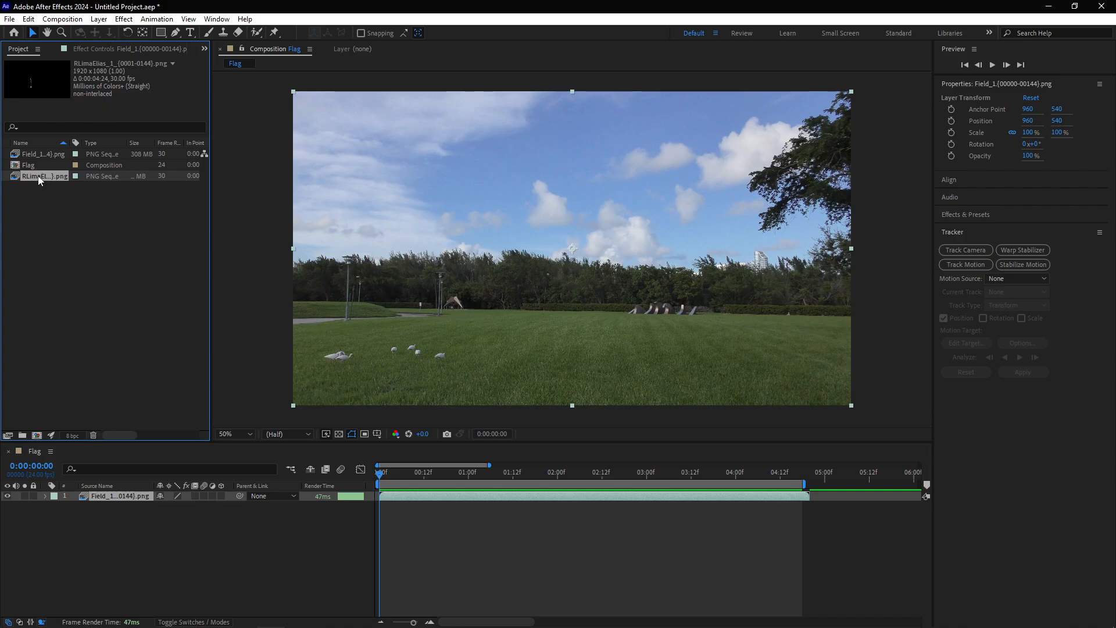
- Place the flag render sequence above the field layer and align the work area end with the flag layer's end at about 4:19
{"action": "left_click_drag", "start_coordinate": [40, 180], "coordinate": [568, 254]}
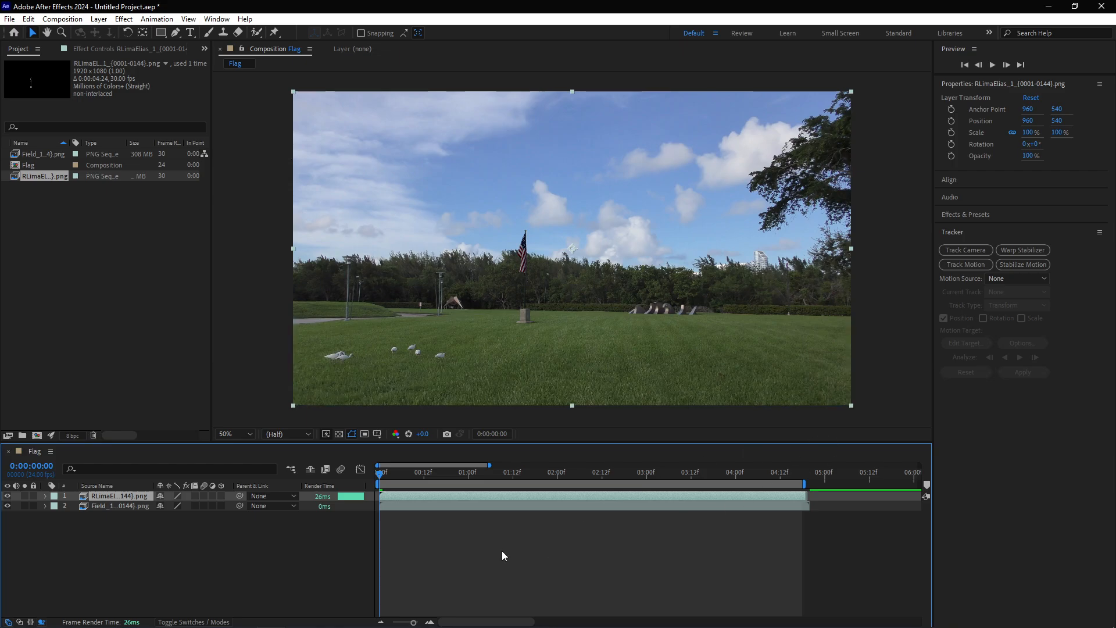
{"action": "left_click_drag", "start_coordinate": [807, 485], "coordinate": [809, 485]}
{"action": "left_click_drag", "start_coordinate": [489, 467], "coordinate": [440, 466]}
{"action": "left_click_drag", "start_coordinate": [457, 624], "coordinate": [504, 621]}
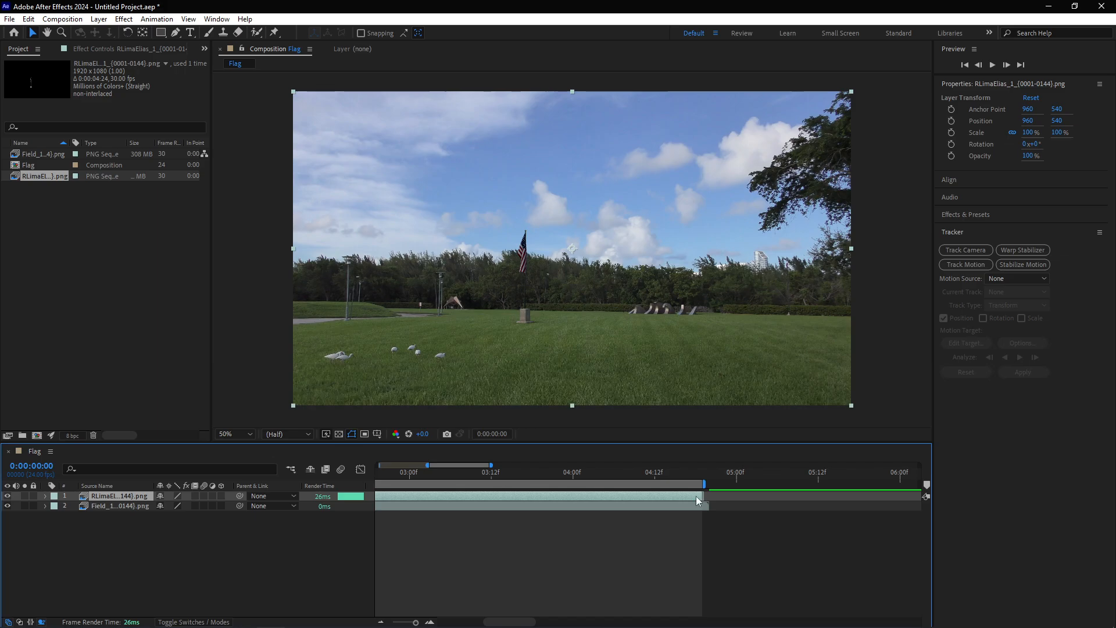
{"action": "left_click_drag", "start_coordinate": [491, 466], "coordinate": [460, 465]}
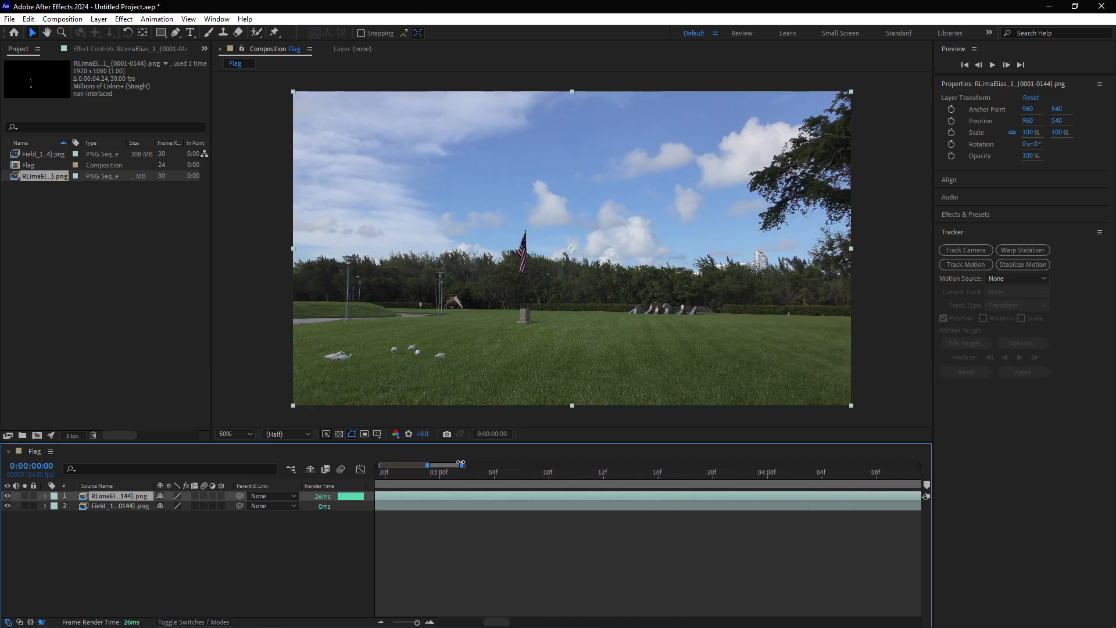
{"action": "left_click", "coordinate": [498, 618]}
{"action": "left_click_drag", "start_coordinate": [499, 620], "coordinate": [518, 621]}
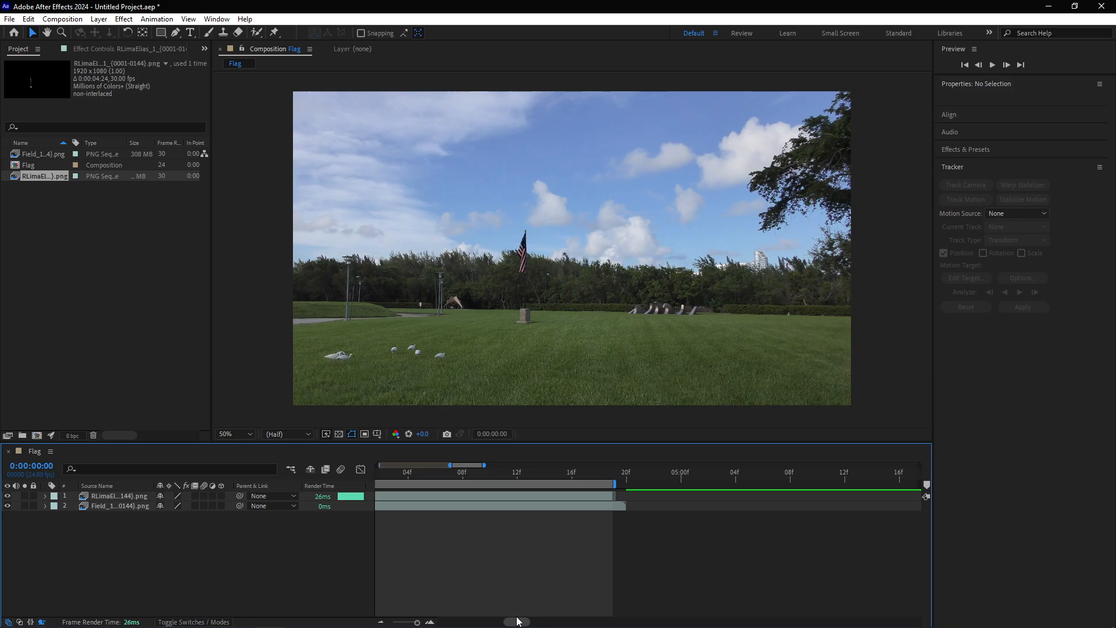
{"action": "left_click_drag", "start_coordinate": [488, 466], "coordinate": [469, 465]}
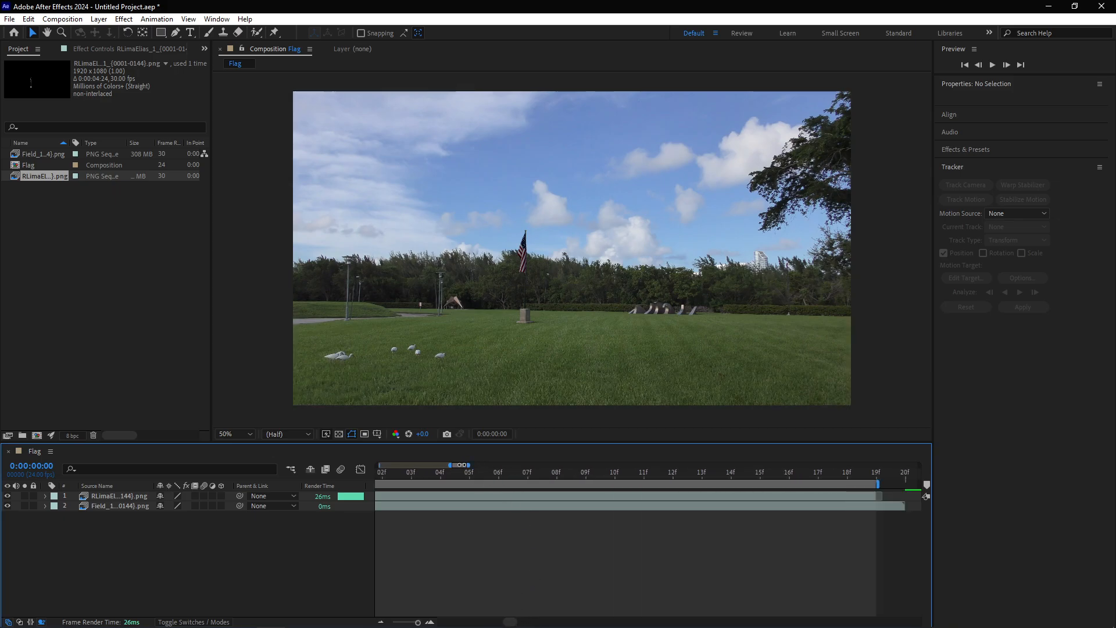
{"action": "mouse_move", "coordinate": [510, 623]}
{"action": "left_mouse_down"}
{"action": "mouse_move", "coordinate": [530, 624]}
{"action": "mouse_move", "coordinate": [519, 624]}
{"action": "left_mouse_up"}
{"action": "left_click", "coordinate": [564, 495]}
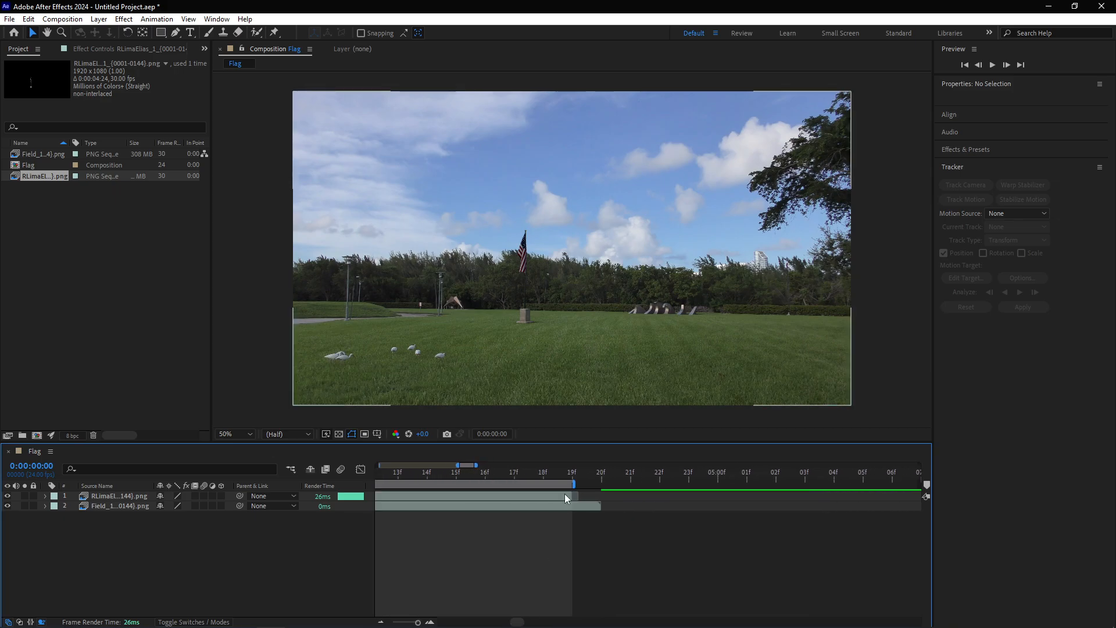
{"action": "left_click_drag", "start_coordinate": [581, 492], "coordinate": [575, 484]}
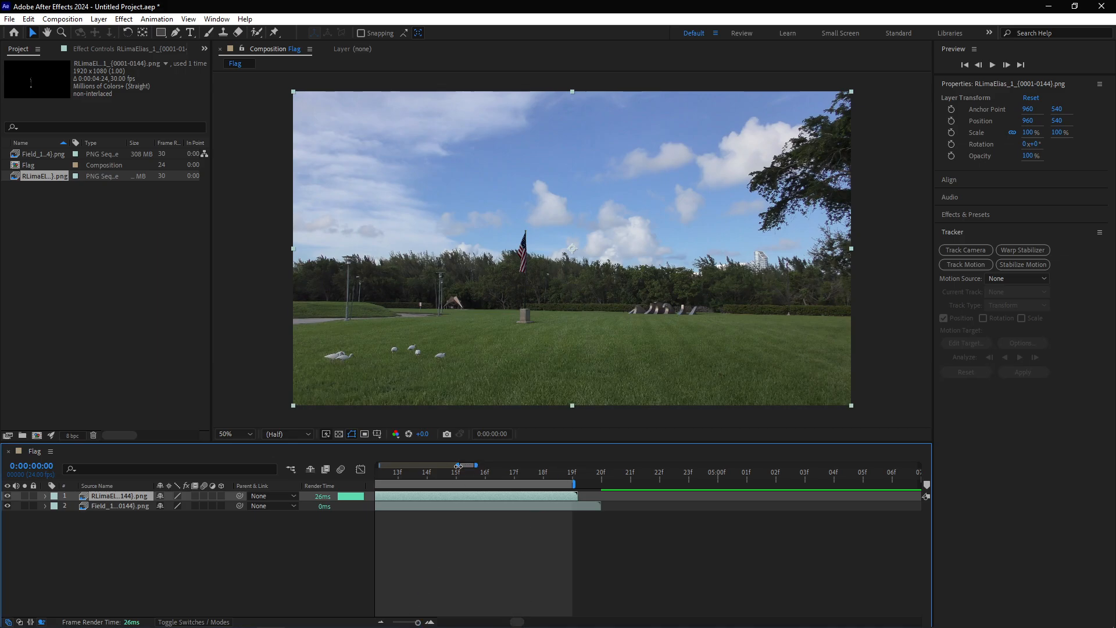
{"action": "left_click_drag", "start_coordinate": [459, 466], "coordinate": [378, 466]}
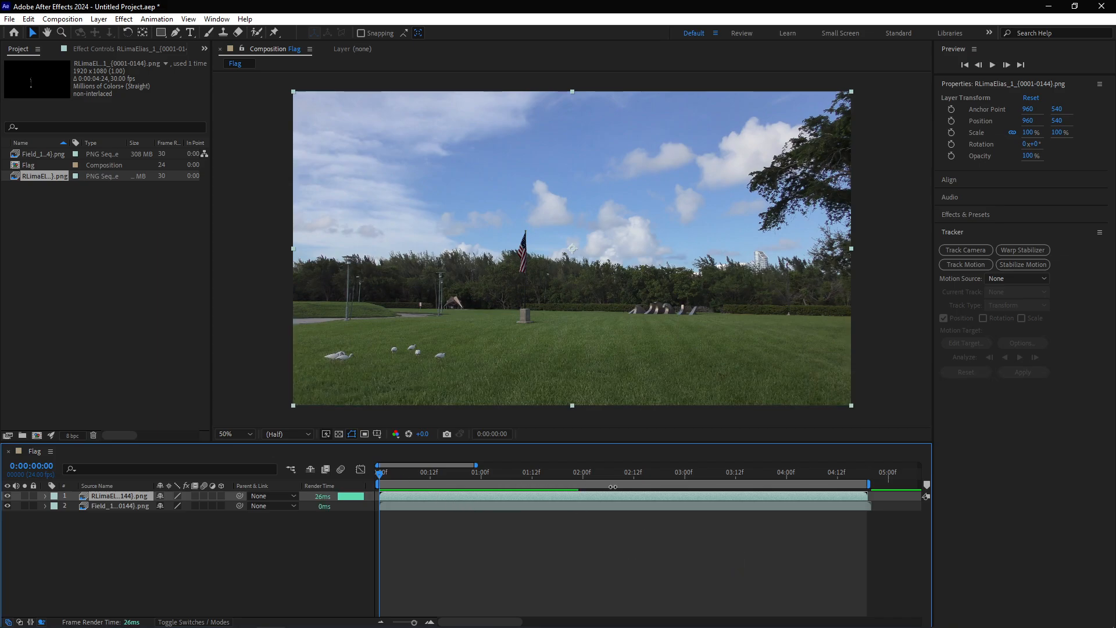
- Preview the composited flag over the field footage and return the playhead to 0:00:00:00
{"action": "key", "text": "space"}
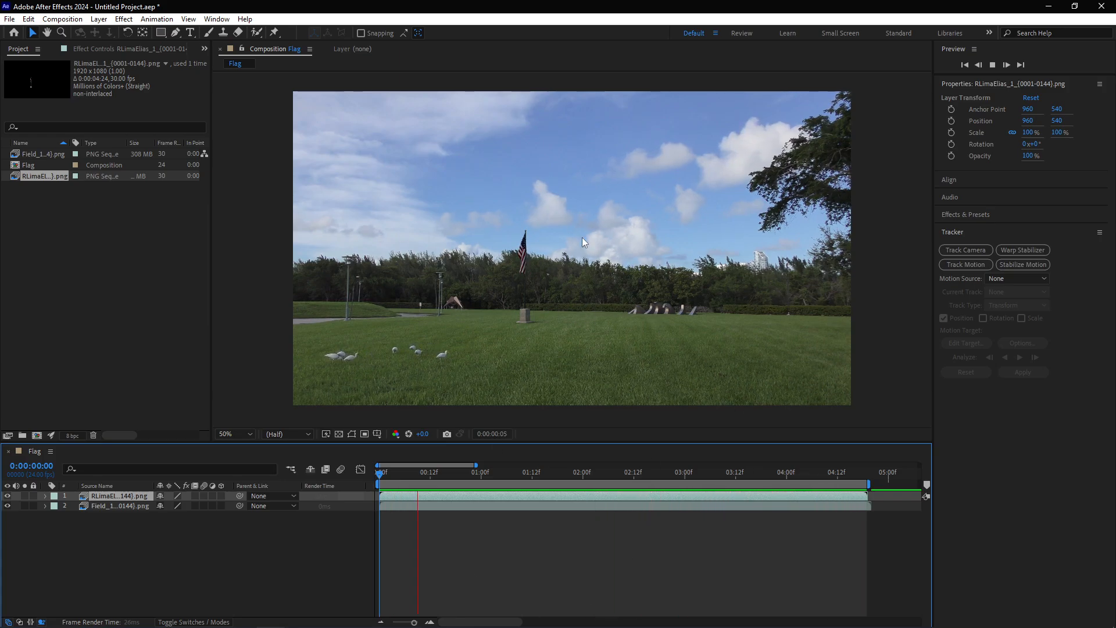
{"action": "key", "text": "space"}
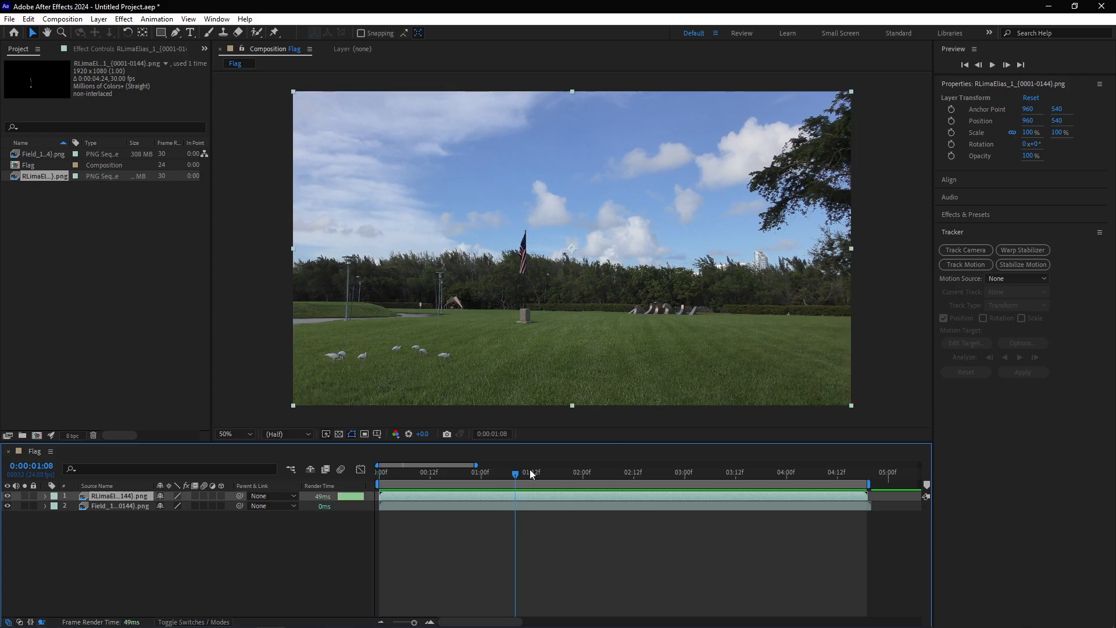
{"action": "left_click_drag", "start_coordinate": [516, 473], "coordinate": [351, 476]}
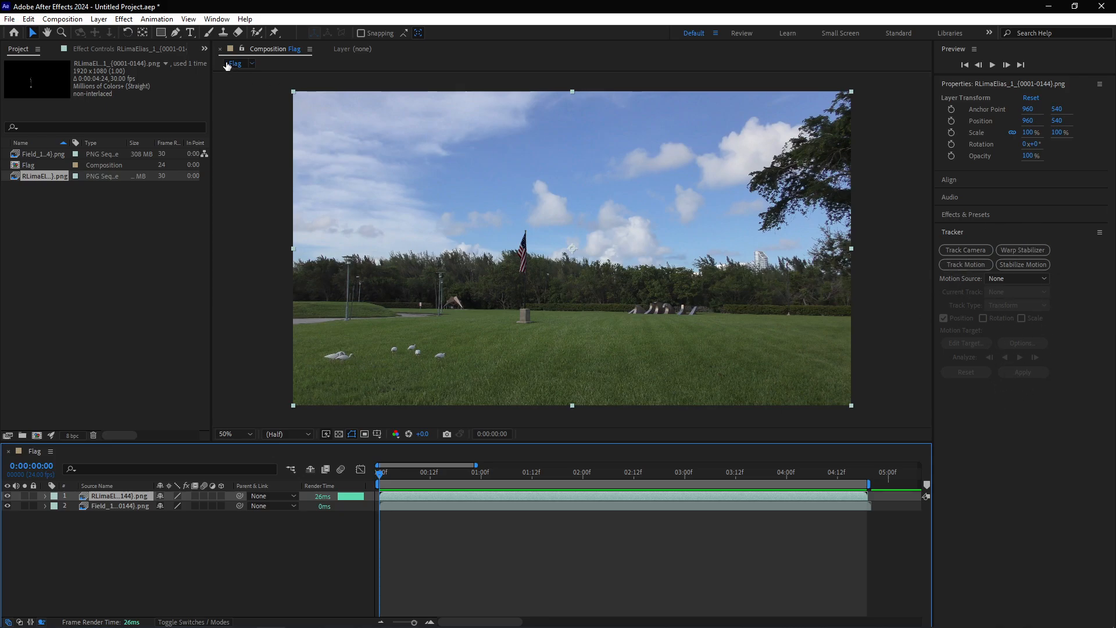
- Check whether the Tracker is enabled in the workspace
{"action": "left_click", "coordinate": [216, 19]}
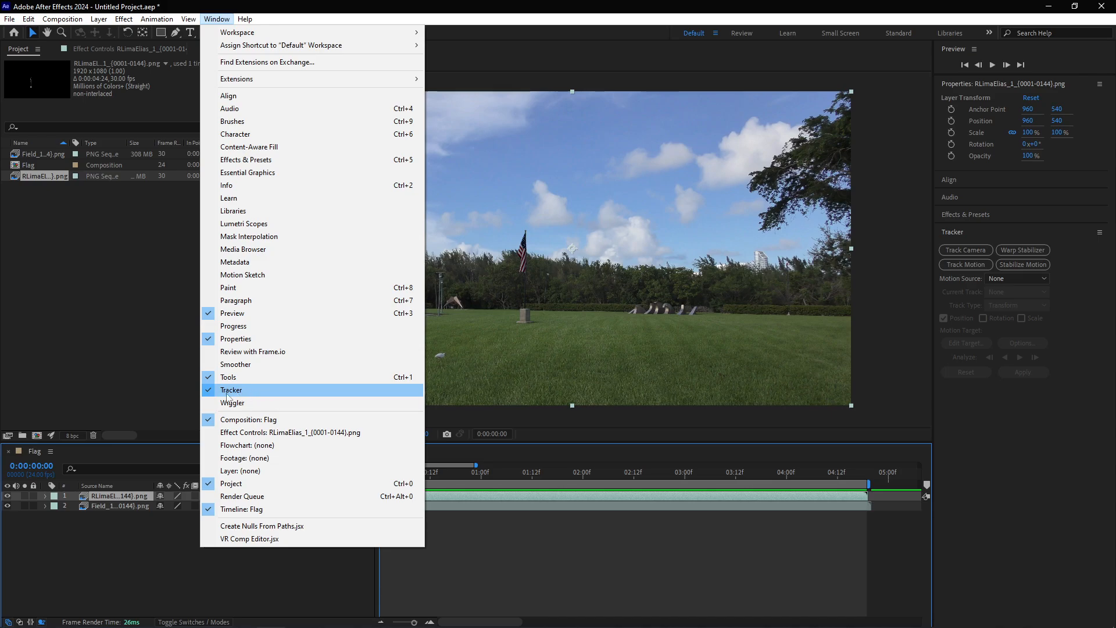
{"action": "left_click", "coordinate": [1028, 462]}
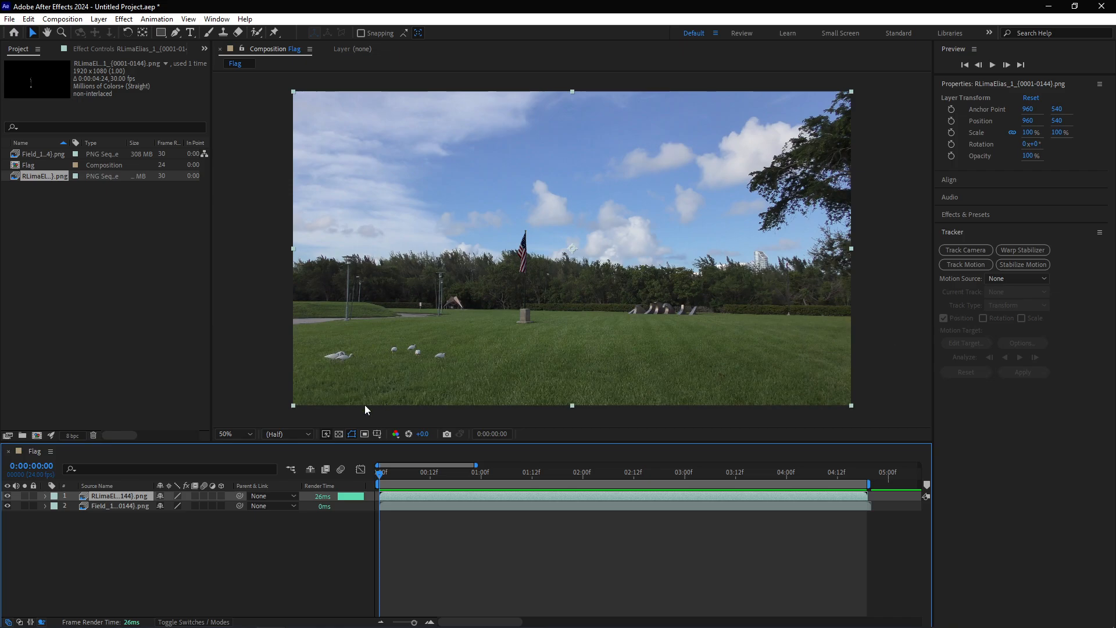
- Add a null object to the Flag composition
{"action": "right_click", "coordinate": [166, 541]}
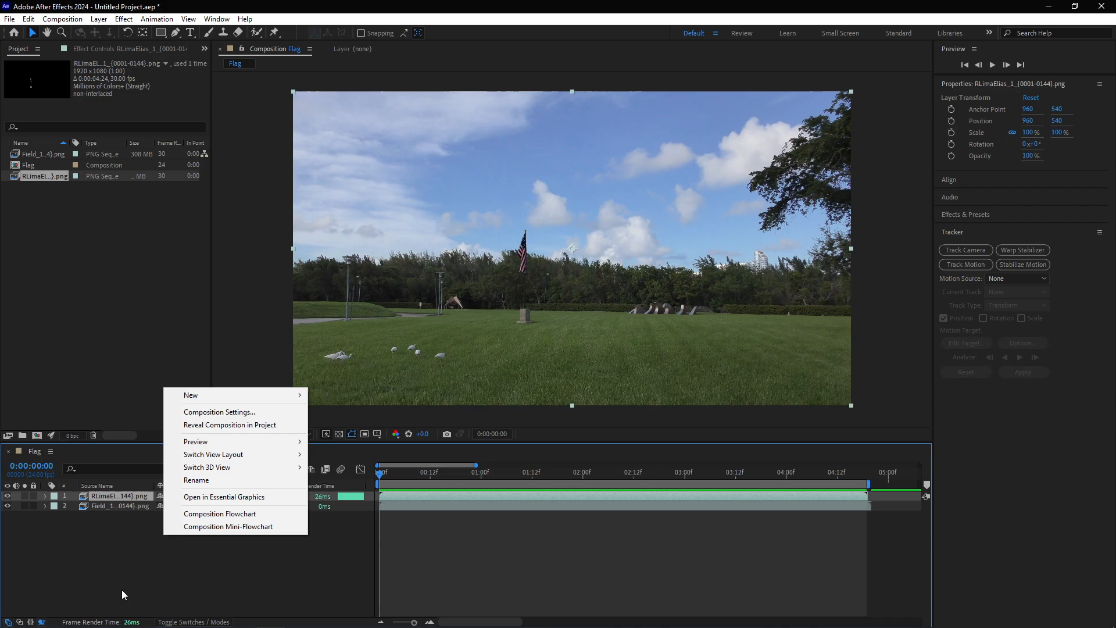
{"action": "mouse_move", "coordinate": [265, 396]}
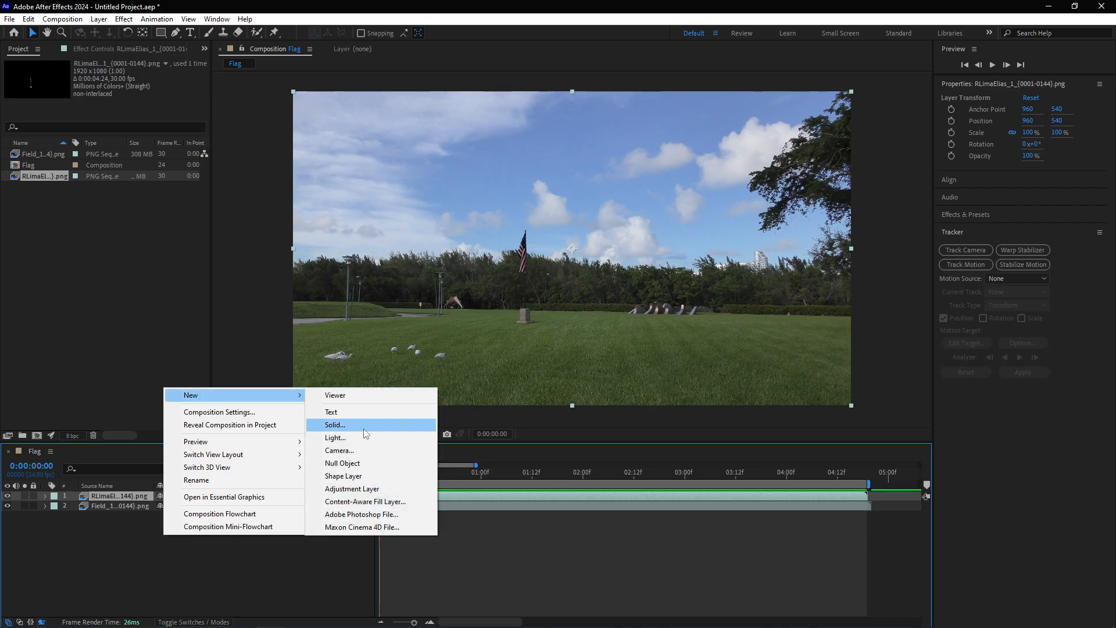
{"action": "left_click", "coordinate": [361, 464]}
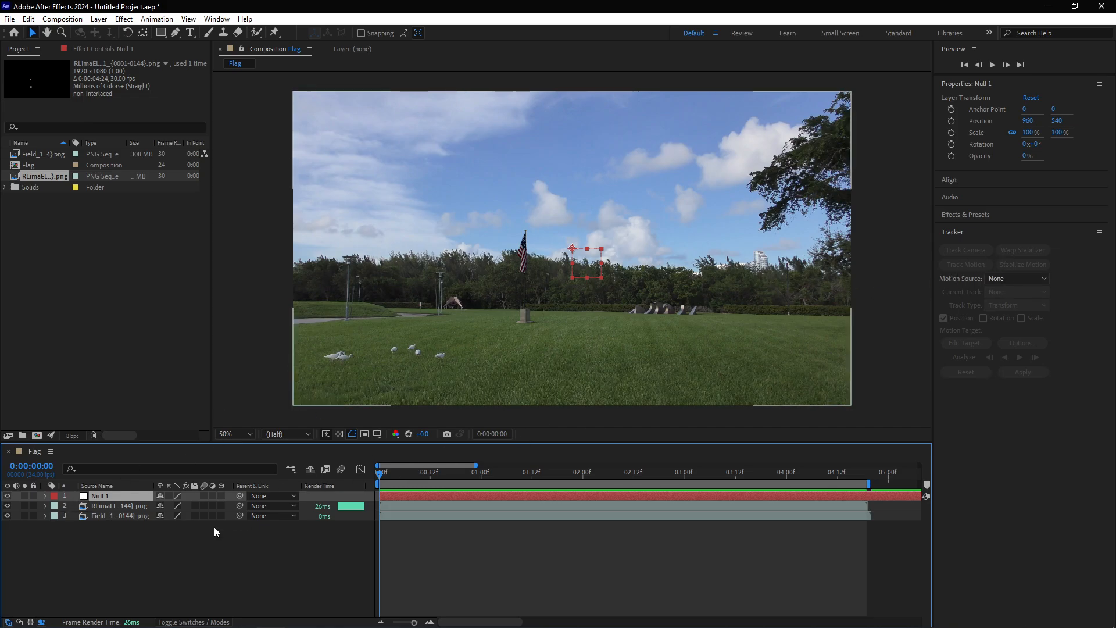
- Start Track Motion on the field footage layer and move Track Point 1 onto the sculpture in front of the tree line
{"action": "left_click", "coordinate": [107, 517]}
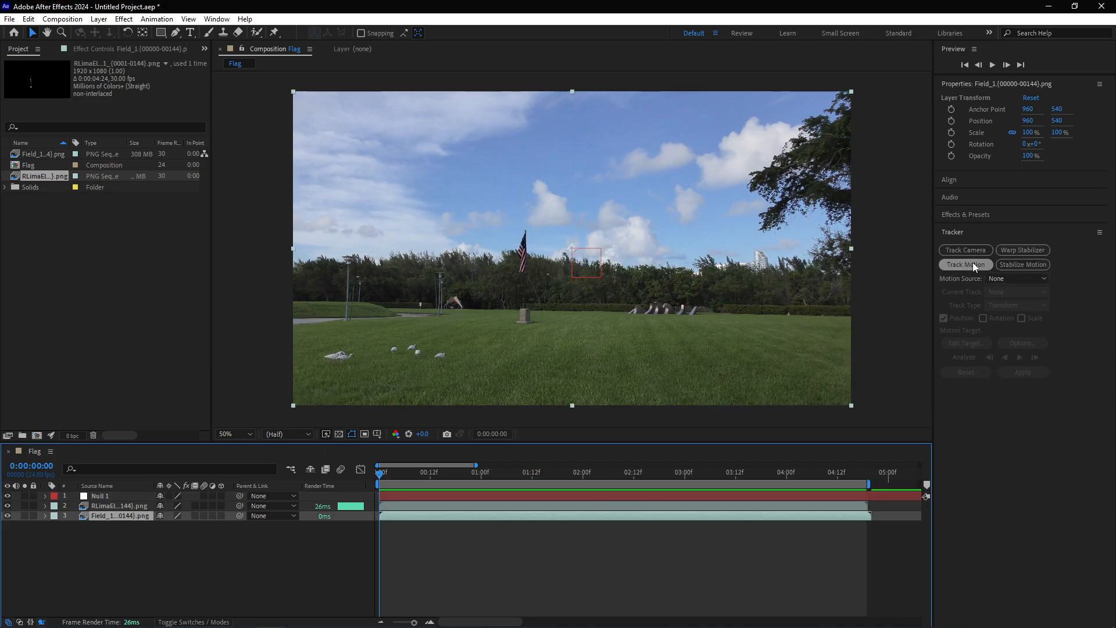
{"action": "left_click", "coordinate": [975, 265]}
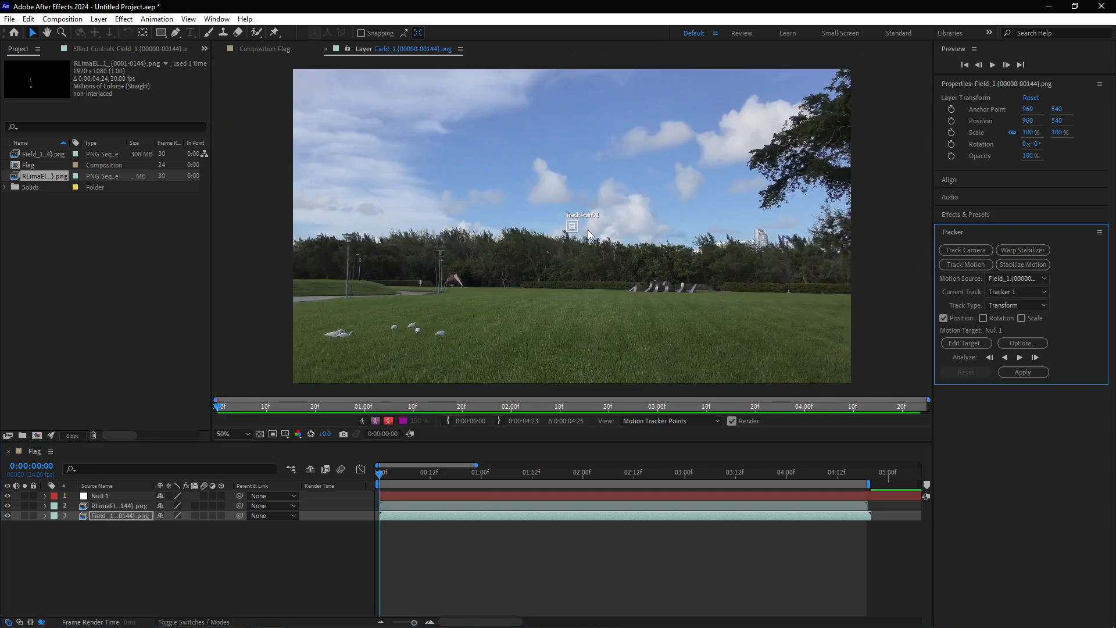
{"action": "scroll", "coordinate": [580, 233], "scroll_direction": "up", "scroll_amount": 2}
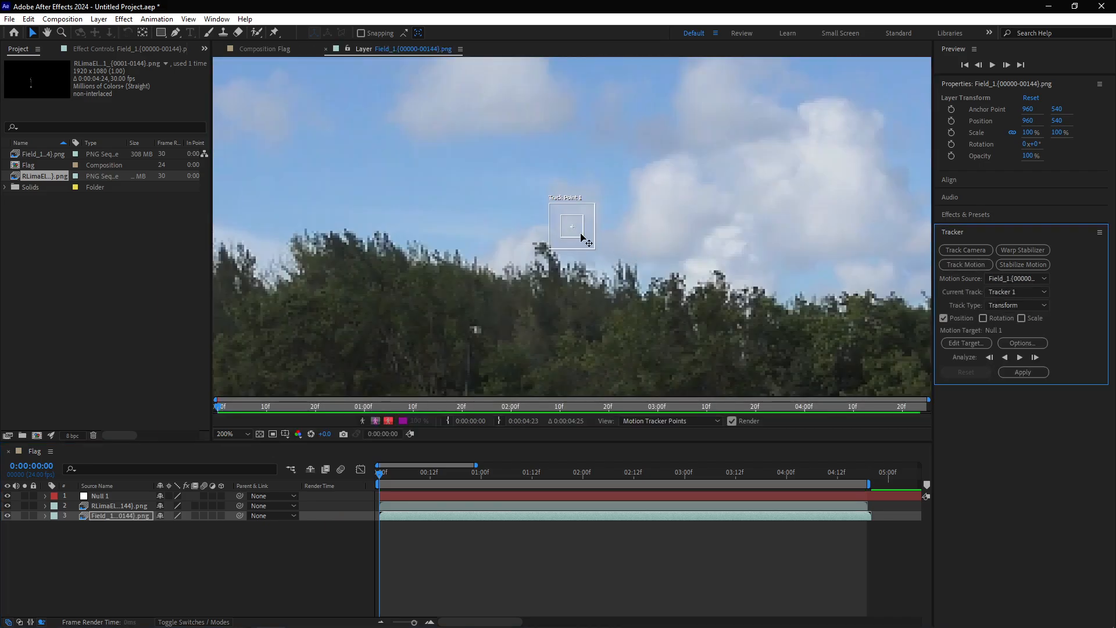
{"action": "mouse_move", "coordinate": [638, 268]}
{"action": "left_mouse_down"}
{"action": "mouse_move", "coordinate": [750, 334]}
{"action": "mouse_move", "coordinate": [500, 175]}
{"action": "mouse_move", "coordinate": [640, 224]}
{"action": "mouse_move", "coordinate": [667, 291]}
{"action": "left_mouse_up"}
- Fine-tune Track Point 1 on the sculpture's pale tip and shrink its feature and search regions around it
{"action": "scroll", "coordinate": [698, 281], "scroll_direction": "up", "scroll_amount": 4}
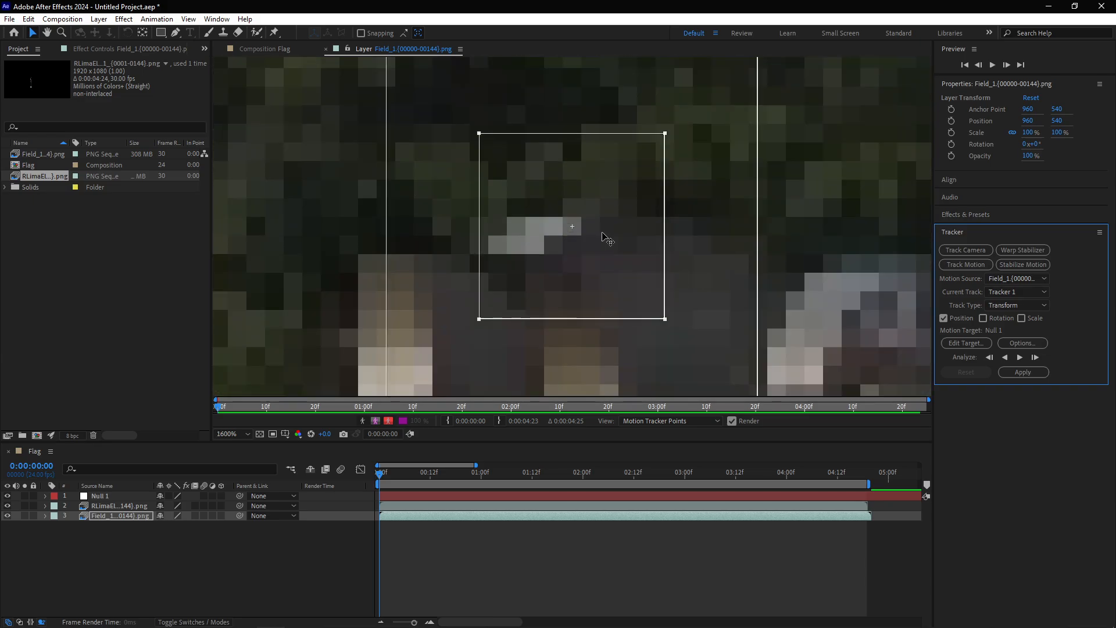
{"action": "left_click_drag", "start_coordinate": [594, 254], "coordinate": [586, 258]}
{"action": "left_click_drag", "start_coordinate": [649, 339], "coordinate": [589, 272]}
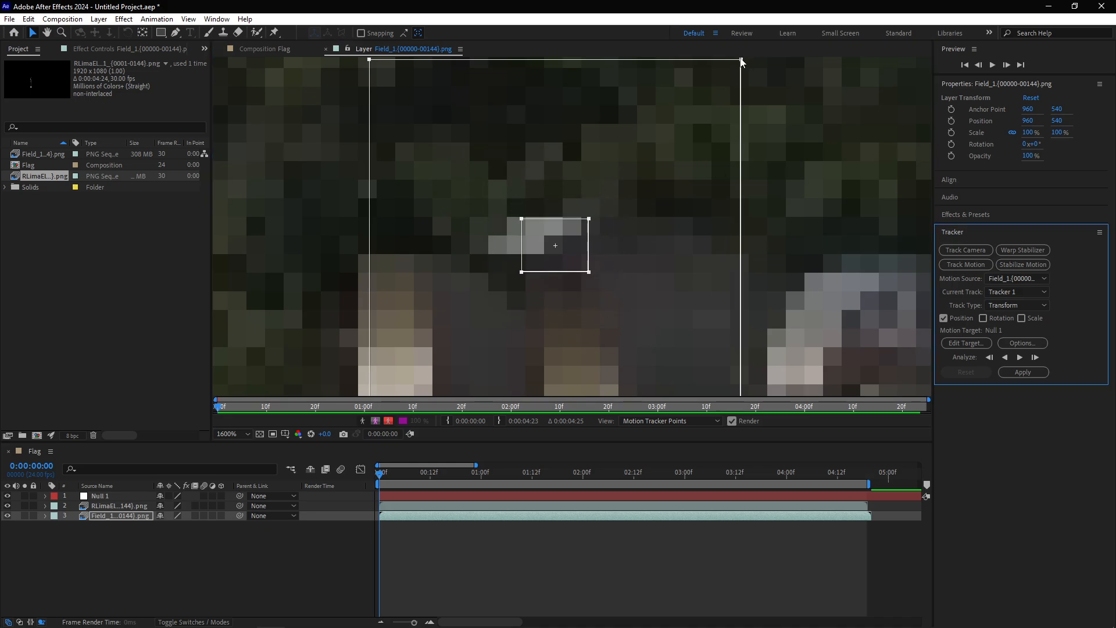
{"action": "left_click_drag", "start_coordinate": [742, 59], "coordinate": [661, 143]}
- Analyze Track Point 1 forward through the field footage and return the playhead to 0:00:00:00
{"action": "scroll", "coordinate": [692, 298], "scroll_direction": "down", "scroll_amount": 5}
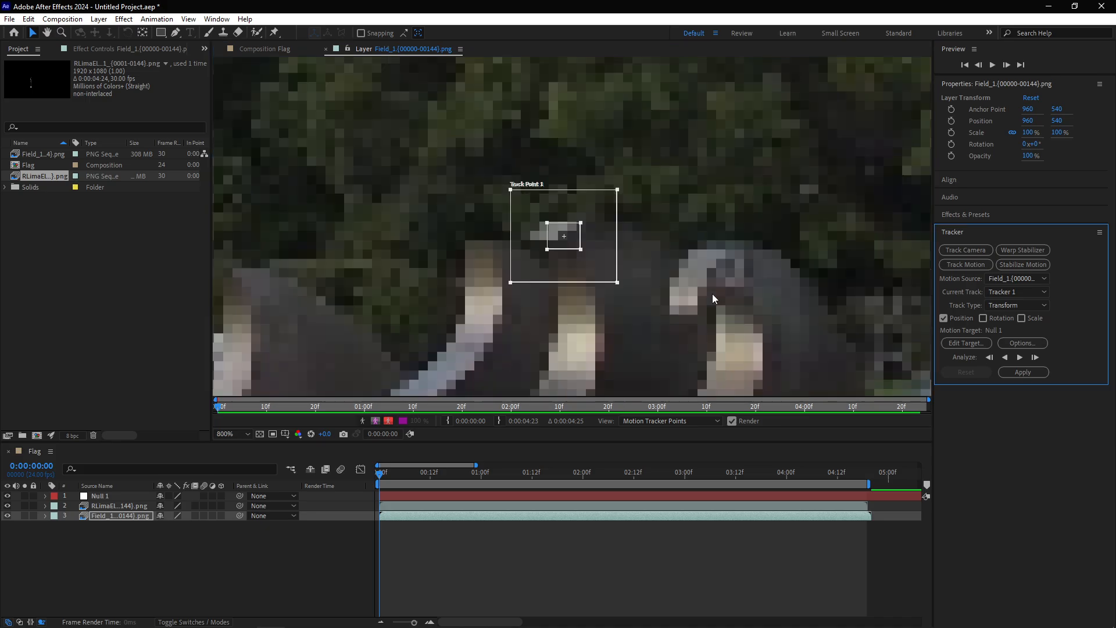
{"action": "scroll", "coordinate": [602, 273], "scroll_direction": "down", "scroll_amount": 1}
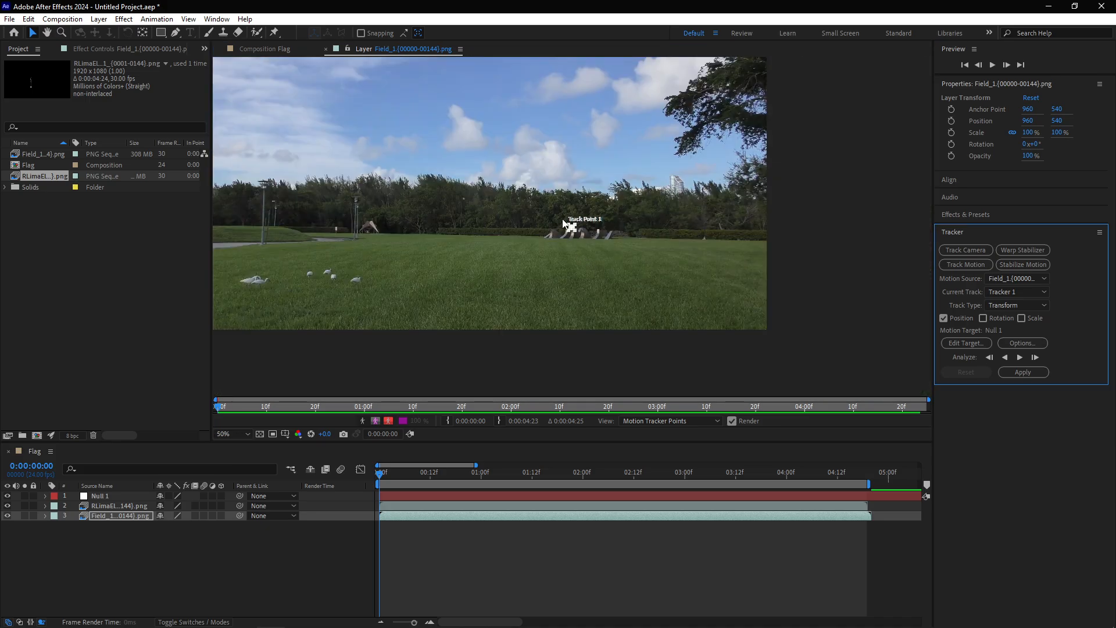
{"action": "scroll", "coordinate": [567, 224], "scroll_direction": "down", "scroll_amount": 1}
{"action": "scroll", "coordinate": [524, 218], "scroll_direction": "up", "scroll_amount": 1}
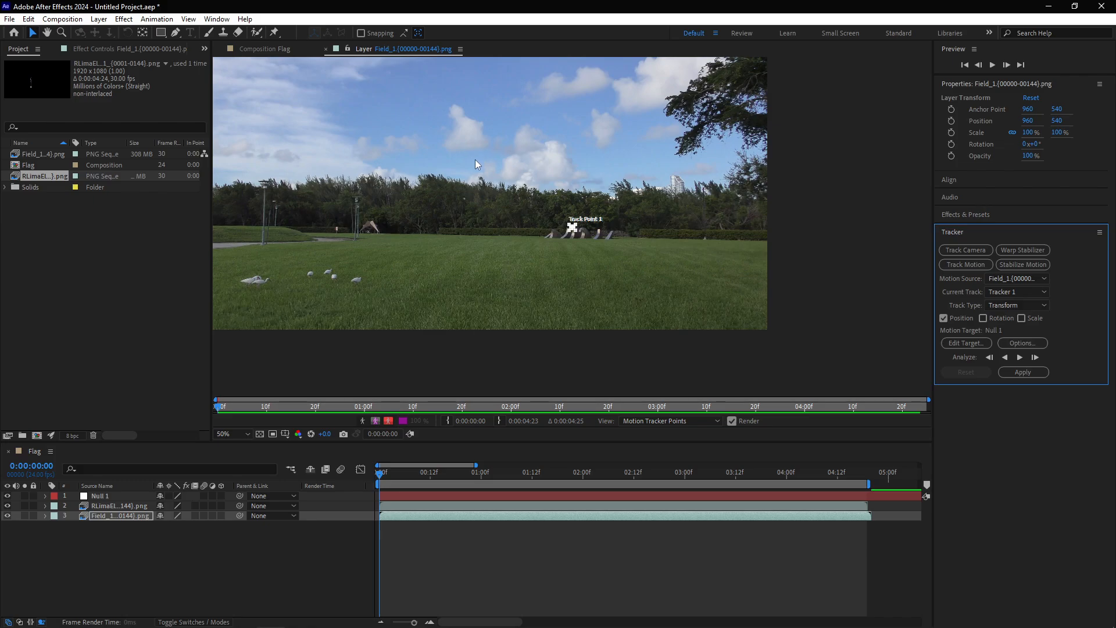
{"action": "key", "text": "h"}
{"action": "left_click_drag", "start_coordinate": [510, 164], "coordinate": [581, 212]}
{"action": "key", "text": "v"}
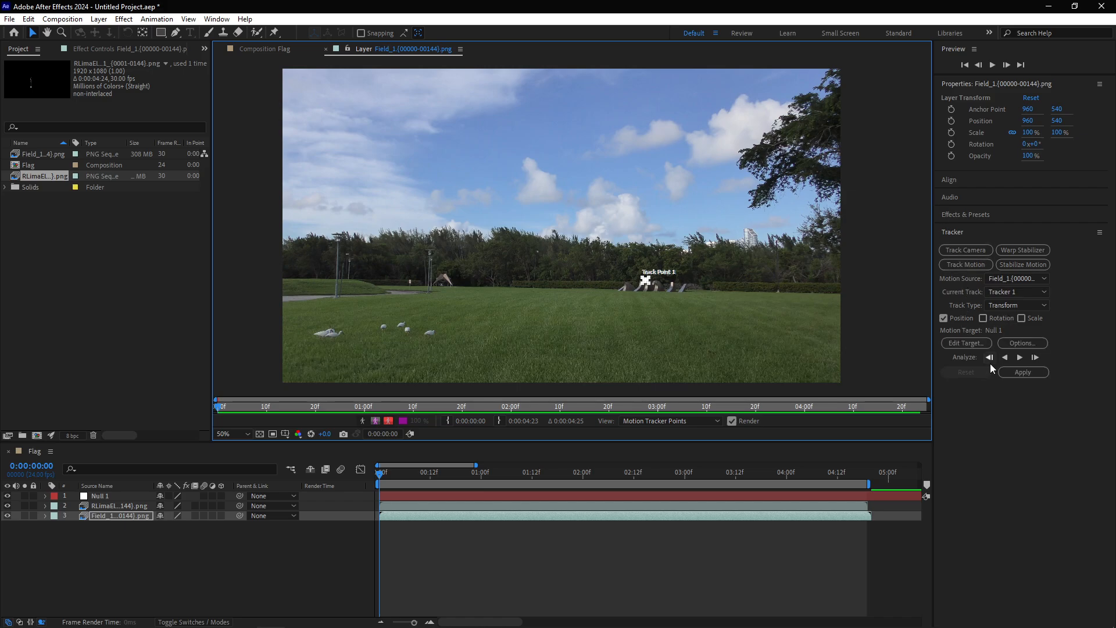
{"action": "left_click", "coordinate": [1020, 358]}
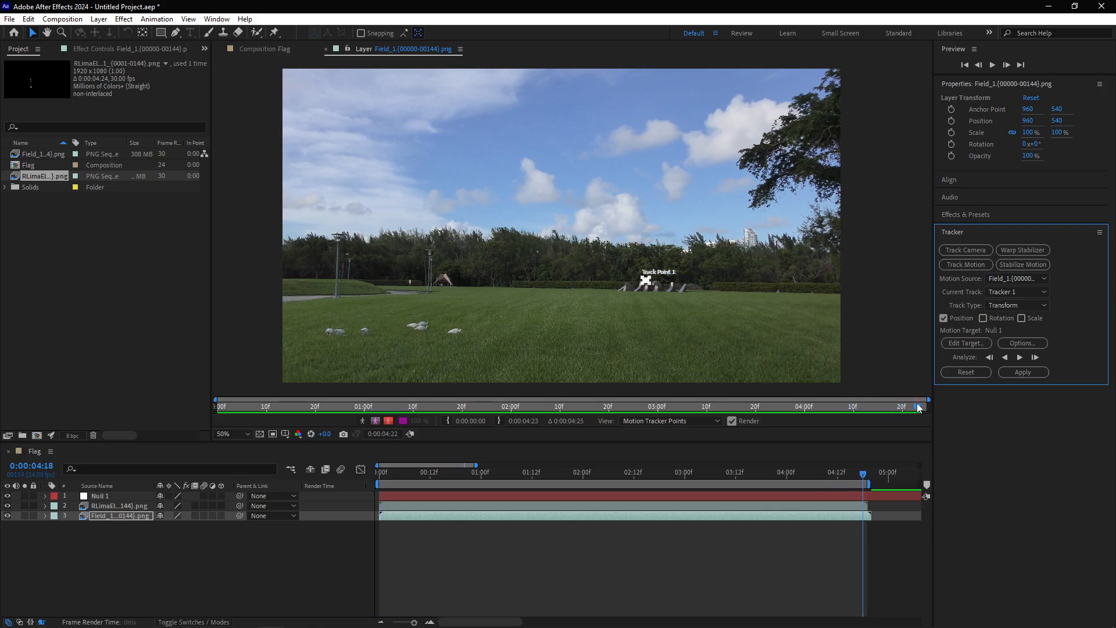
{"action": "left_click_drag", "start_coordinate": [918, 407], "coordinate": [209, 395]}
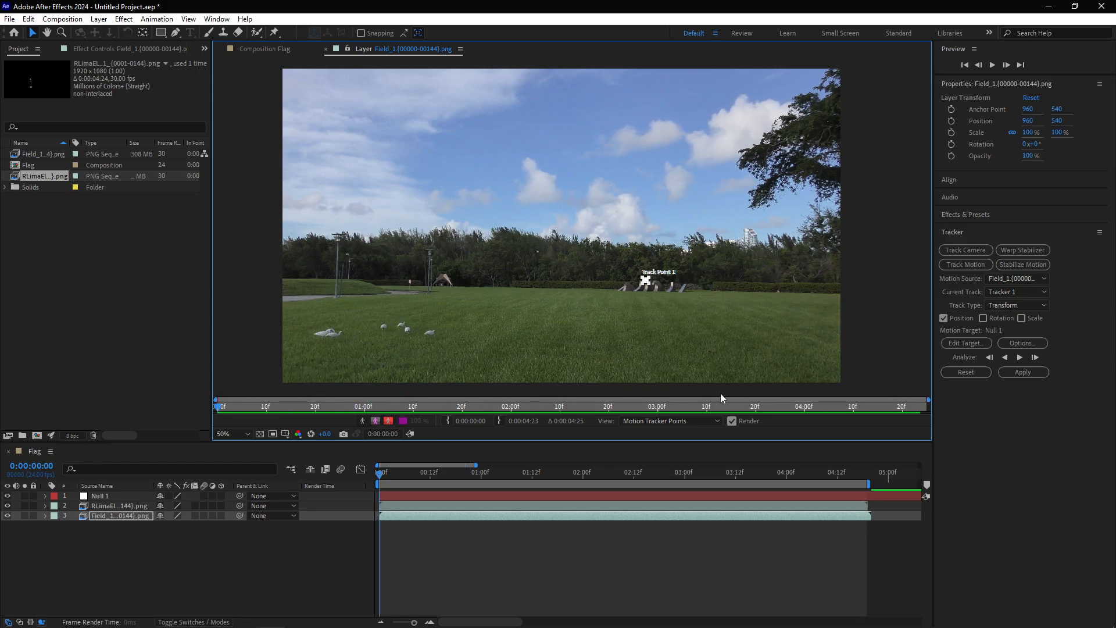
{"action": "left_click", "coordinate": [1023, 372]}
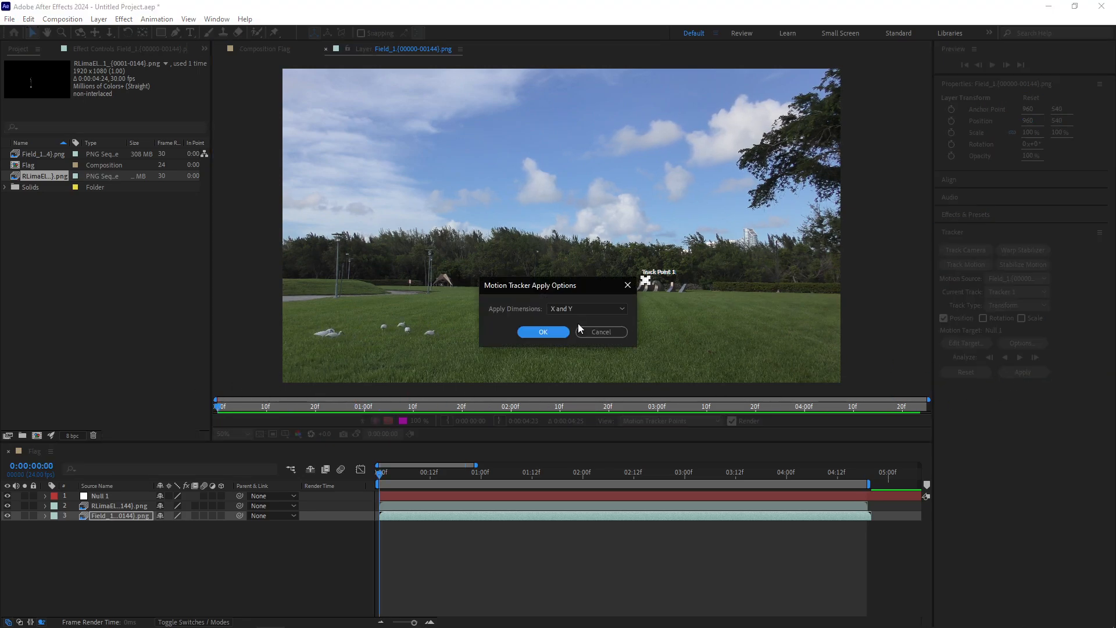
{"action": "left_click", "coordinate": [541, 331]}
{"action": "left_click", "coordinate": [110, 498]}
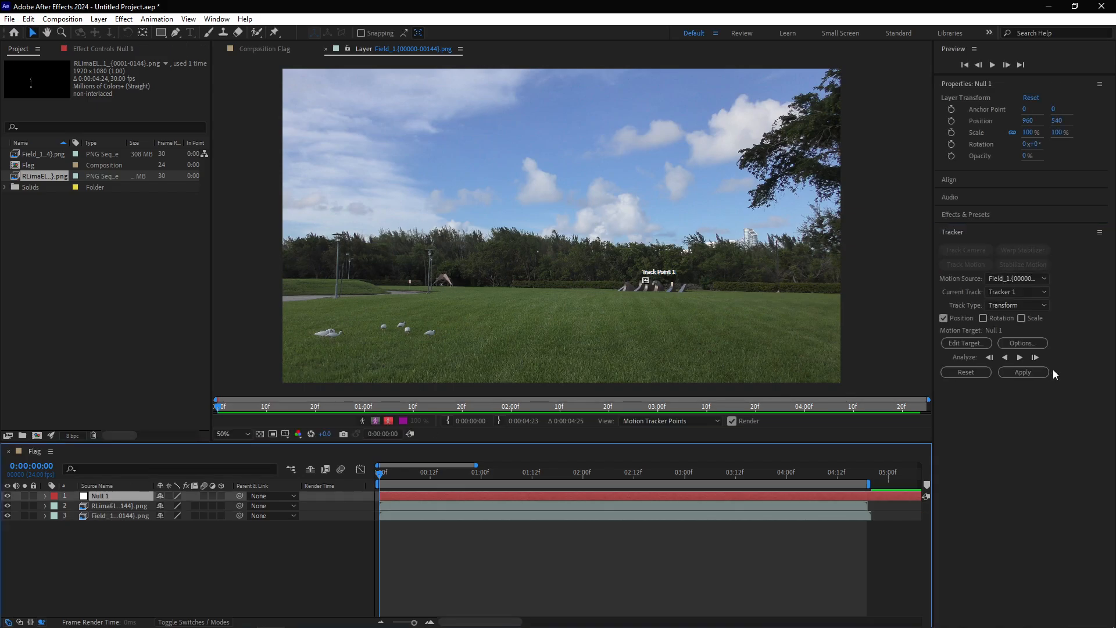
{"action": "left_click", "coordinate": [1023, 344]}
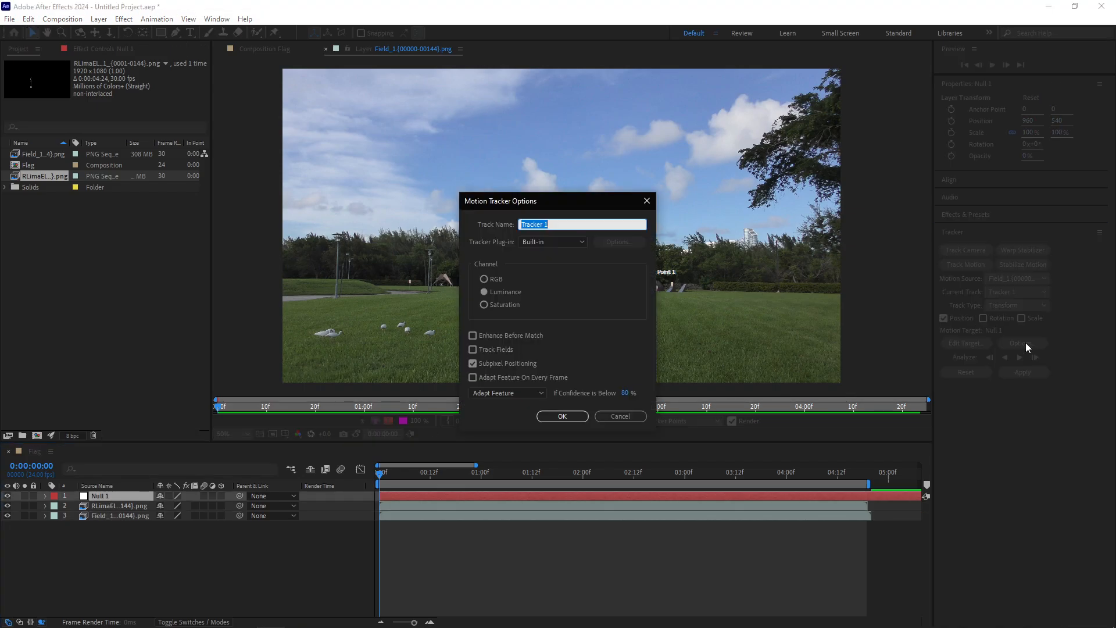
{"action": "left_click", "coordinate": [614, 417]}
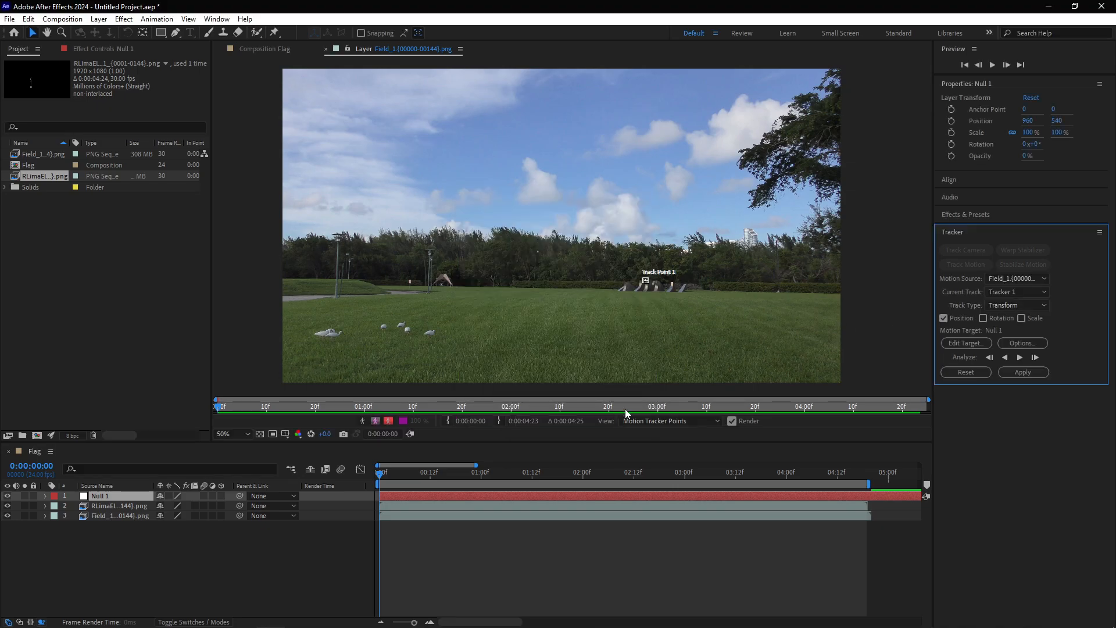
- Set Null 1 as the motion target and apply the tracking data to it in the X and Y dimensions
{"action": "left_click", "coordinate": [977, 346]}
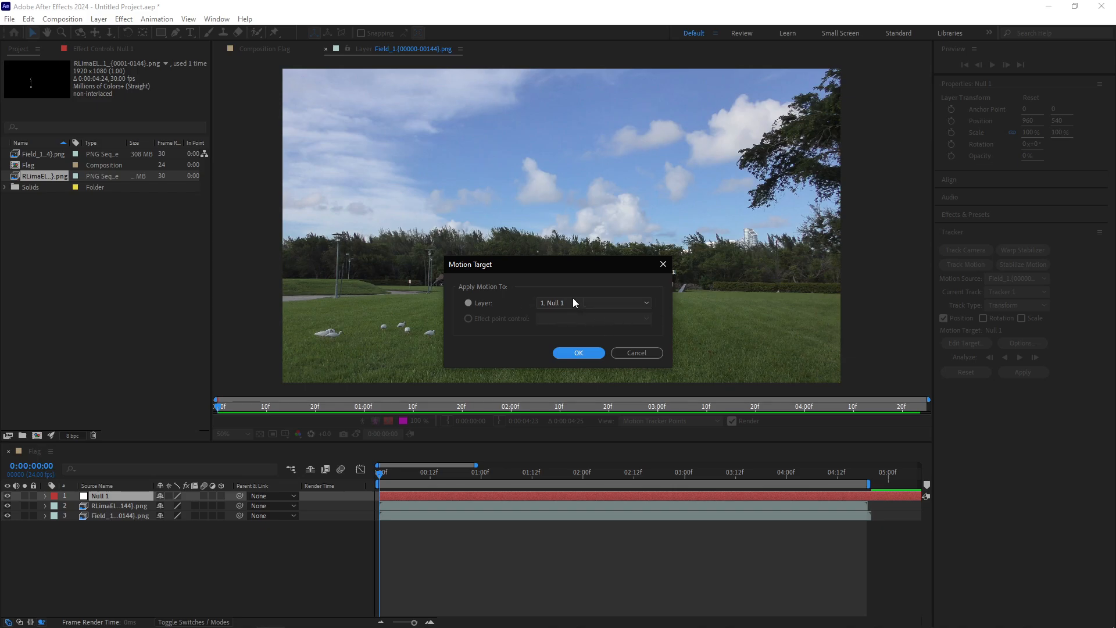
{"action": "left_click", "coordinate": [619, 305]}
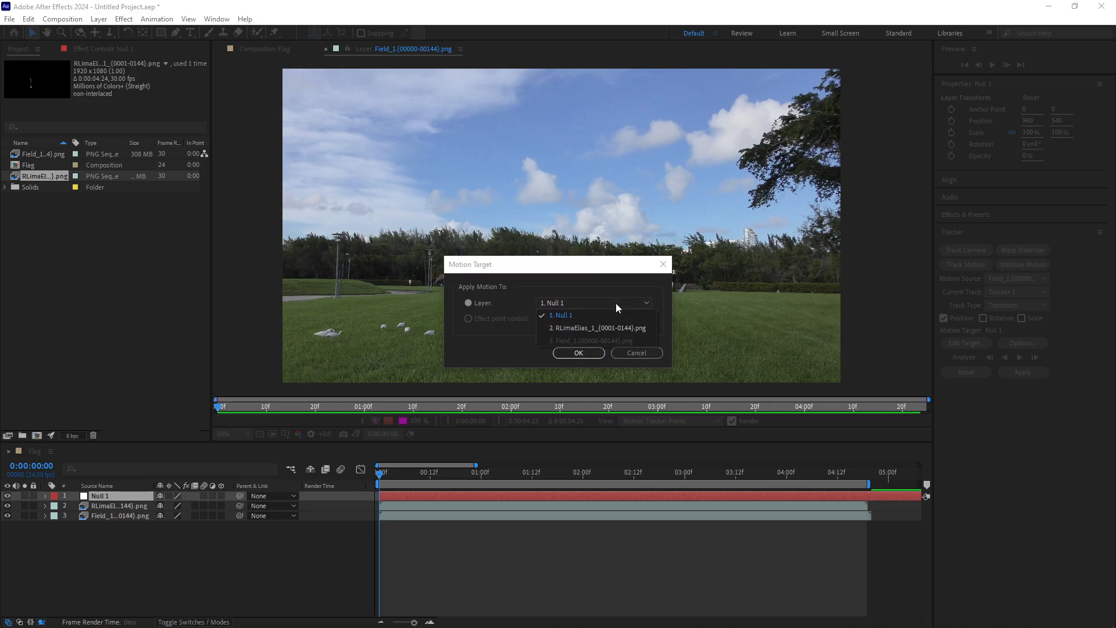
{"action": "left_click", "coordinate": [560, 315]}
{"action": "left_click", "coordinate": [578, 353]}
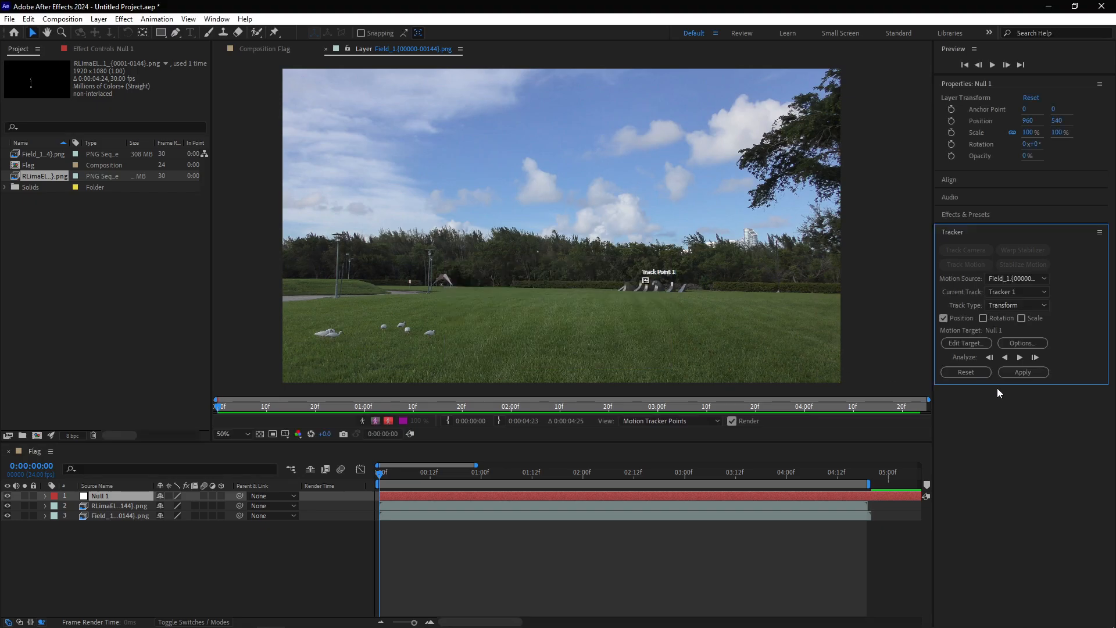
{"action": "left_click", "coordinate": [1023, 373]}
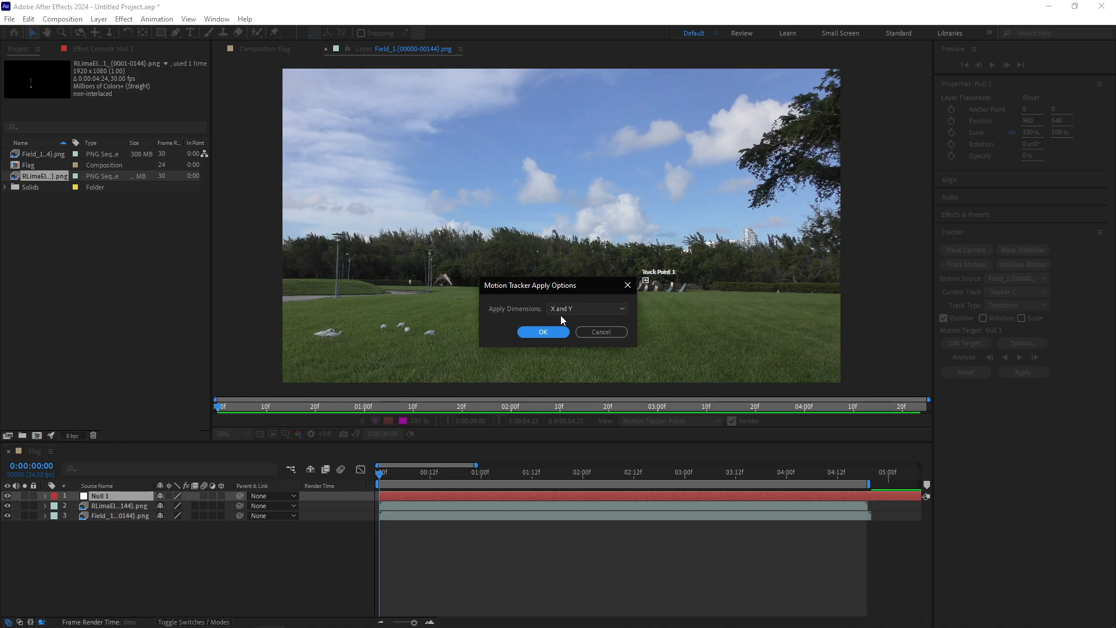
{"action": "left_click", "coordinate": [543, 332]}
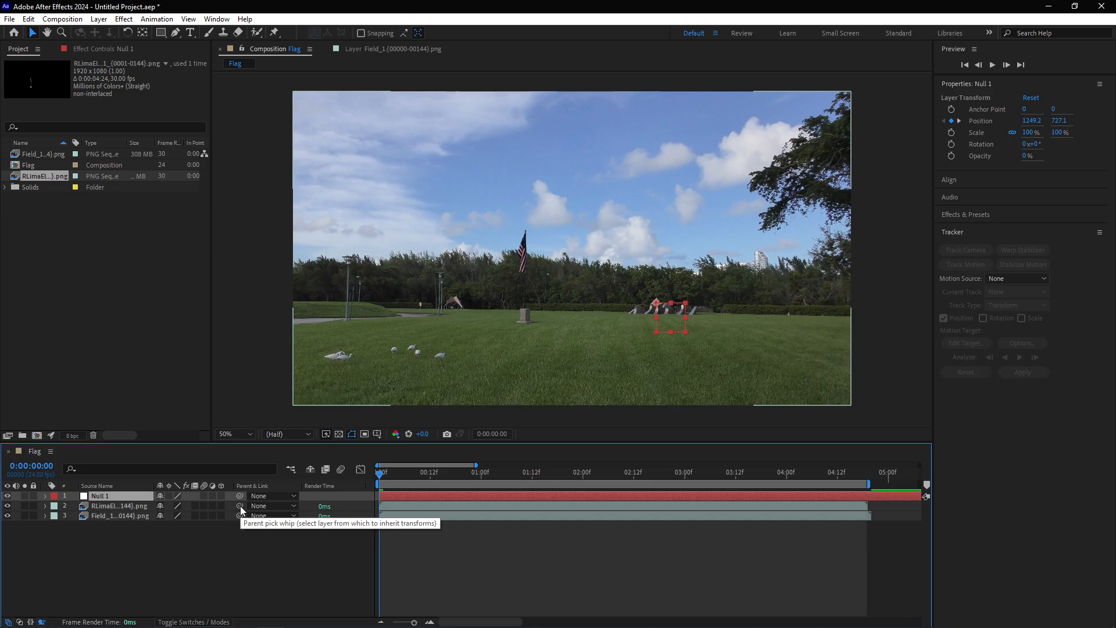
- Parent the flag render layer to Null 1, preview the tracked composite and return the playhead to 0:00:00:00
{"action": "left_click_drag", "start_coordinate": [241, 510], "coordinate": [240, 498]}
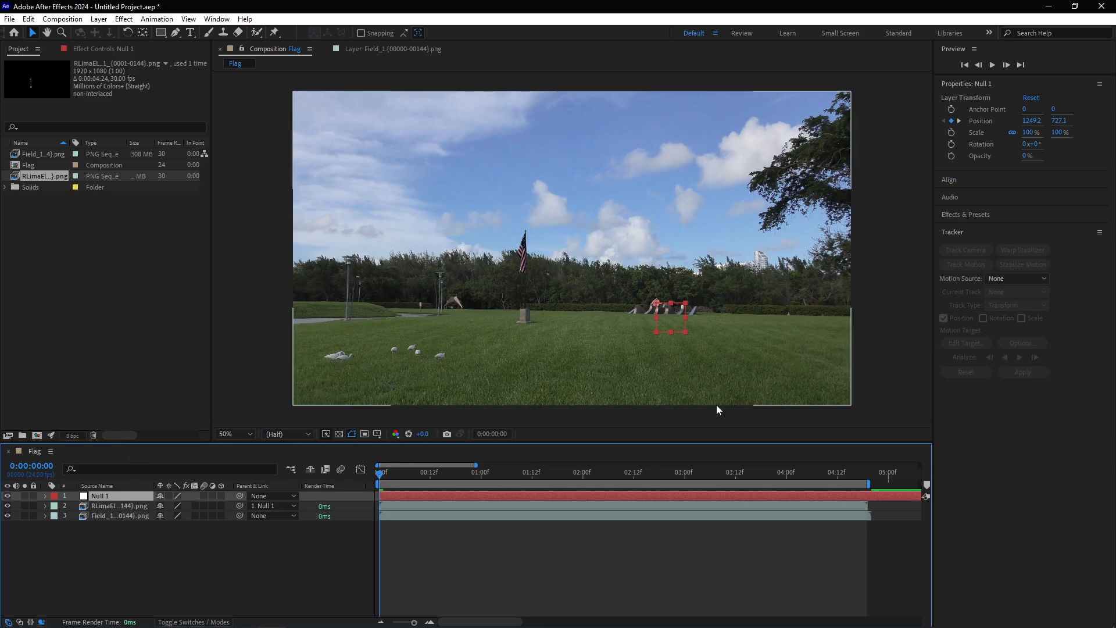
{"action": "key", "text": "space"}
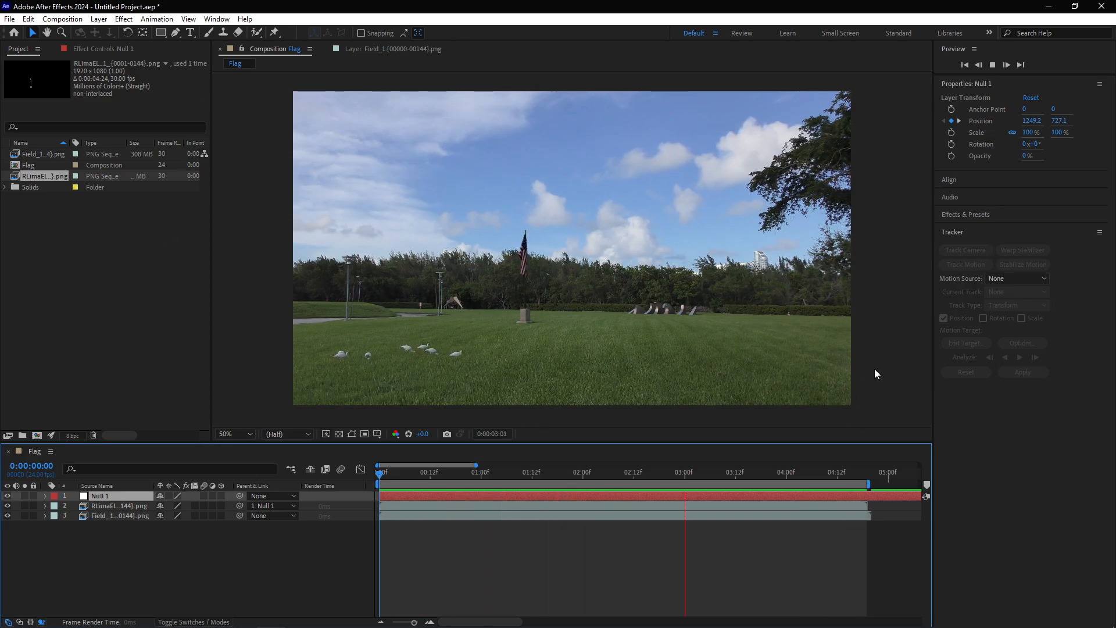
{"action": "key", "text": "space"}
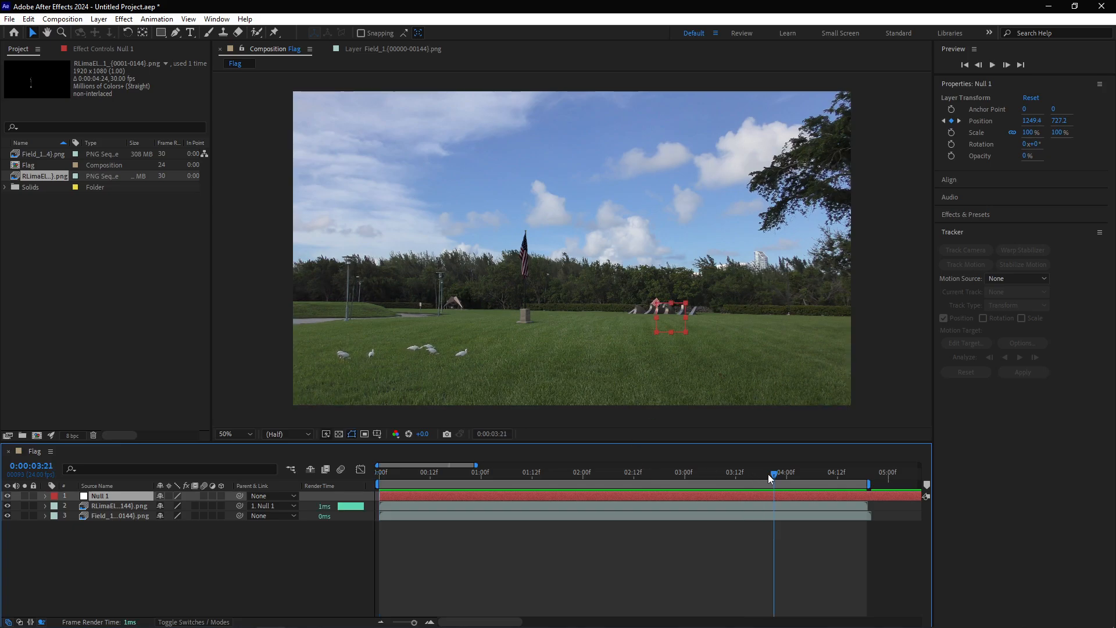
{"action": "left_click_drag", "start_coordinate": [774, 479], "coordinate": [309, 469]}
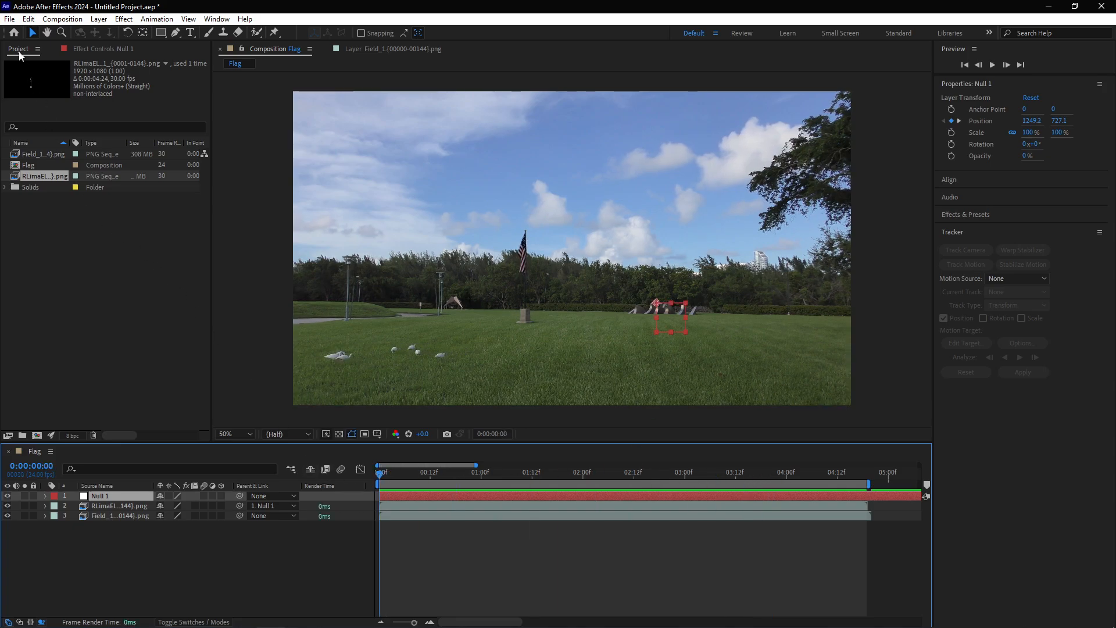
- Add the Flag composition to the Render Queue and review its output module settings without changing them
{"action": "left_click", "coordinate": [10, 19]}
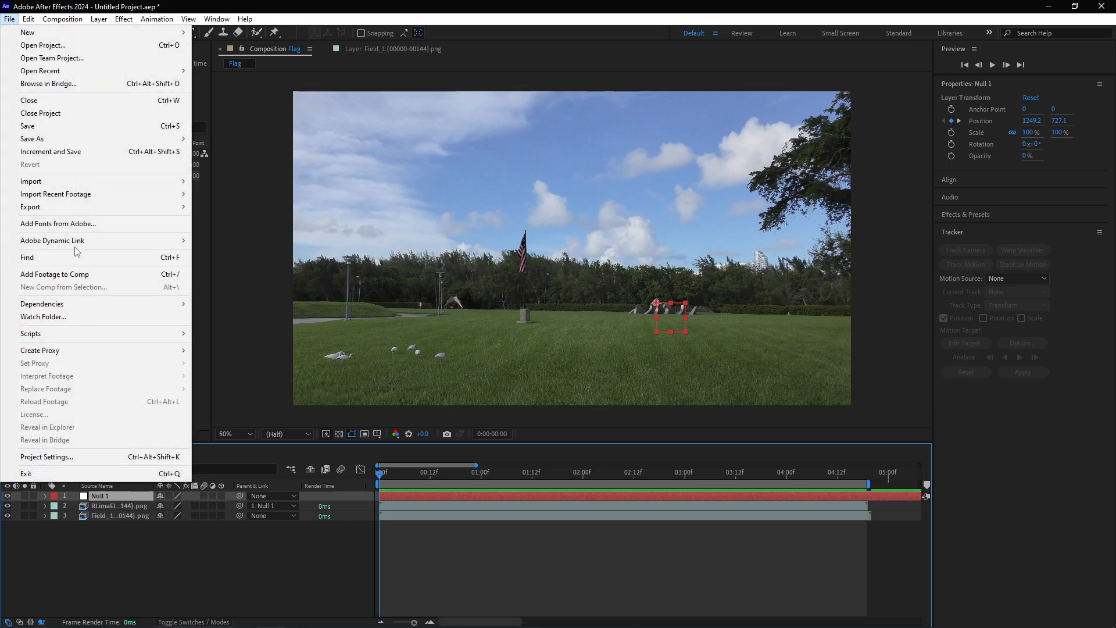
{"action": "mouse_move", "coordinate": [90, 208]}
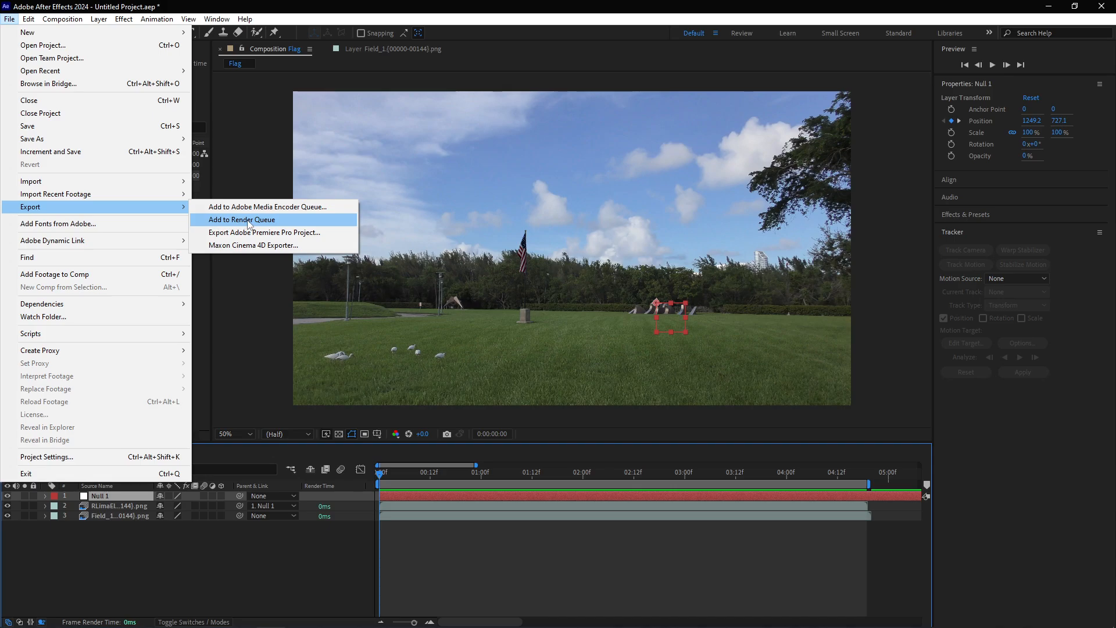
{"action": "left_click", "coordinate": [249, 224]}
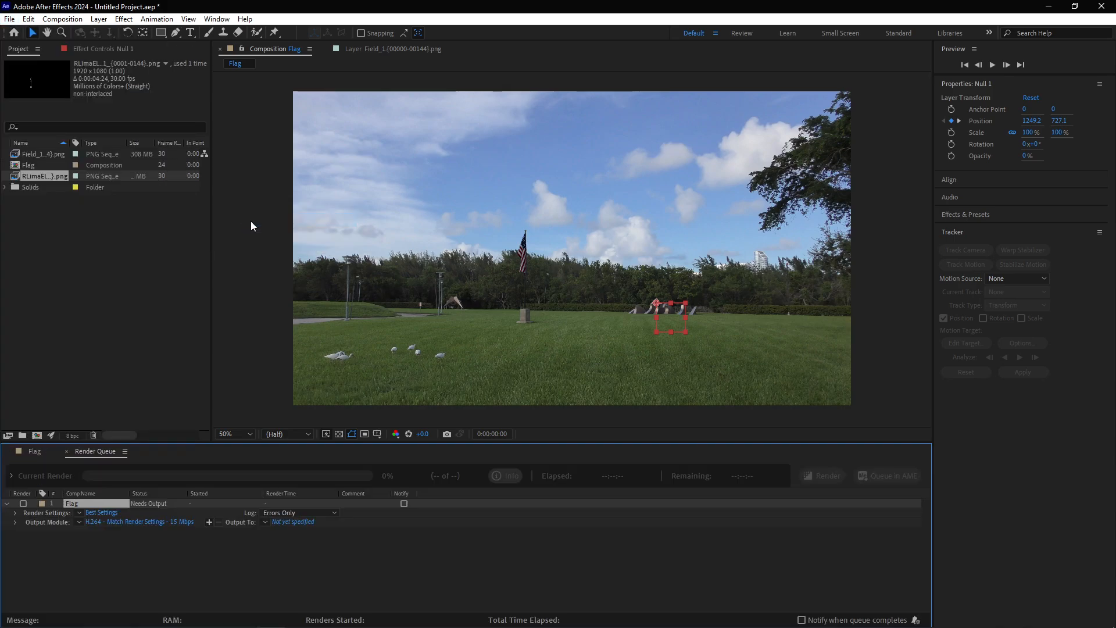
{"action": "left_click", "coordinate": [168, 522]}
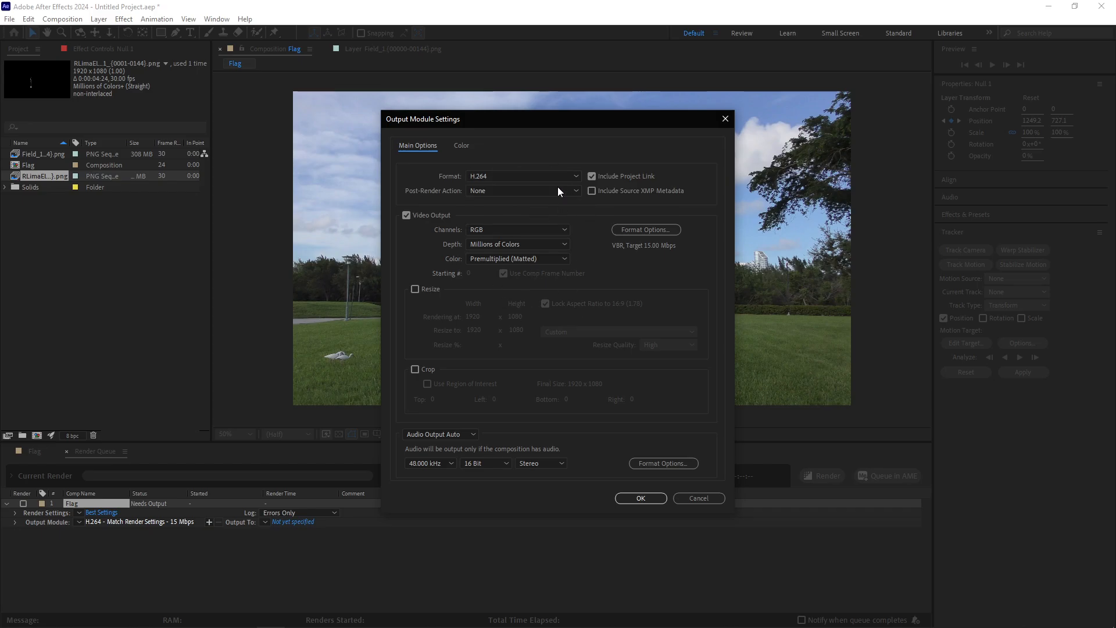
{"action": "left_click", "coordinate": [696, 498]}
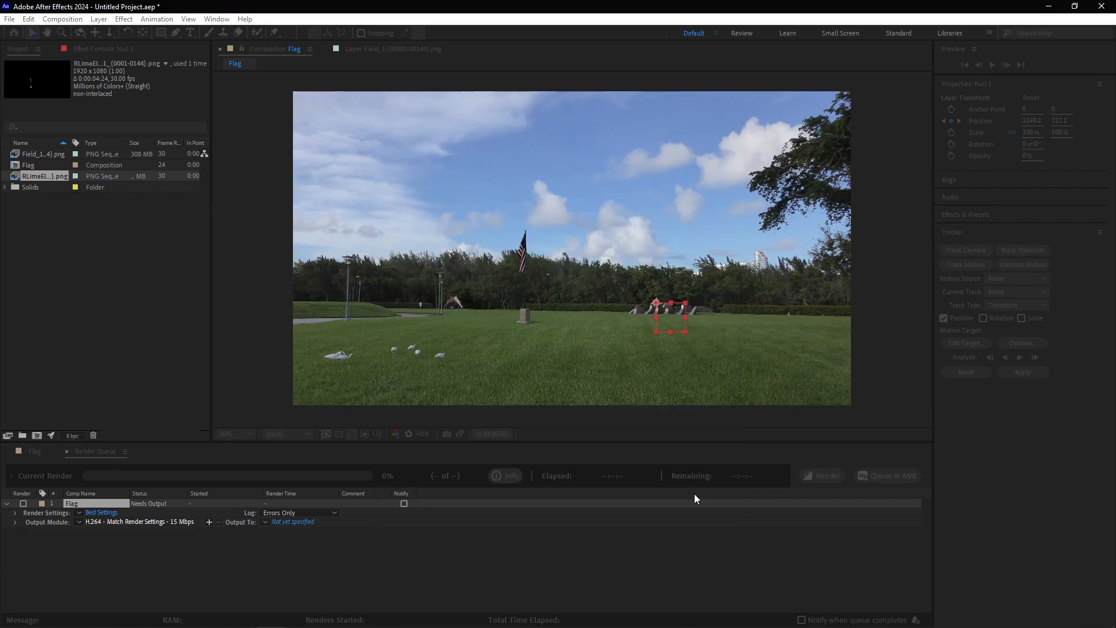
- Send the Flag composition to the Adobe Media Encoder queue and open the export settings of its High Quality 1080p HD preset
{"action": "left_click", "coordinate": [10, 22]}
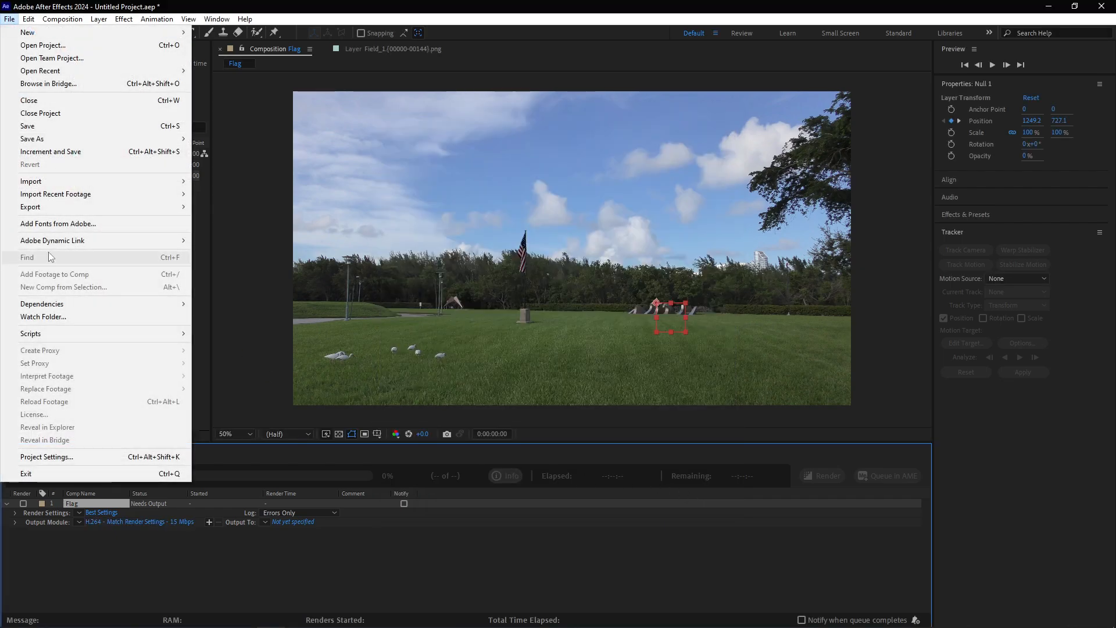
{"action": "left_click", "coordinate": [243, 207]}
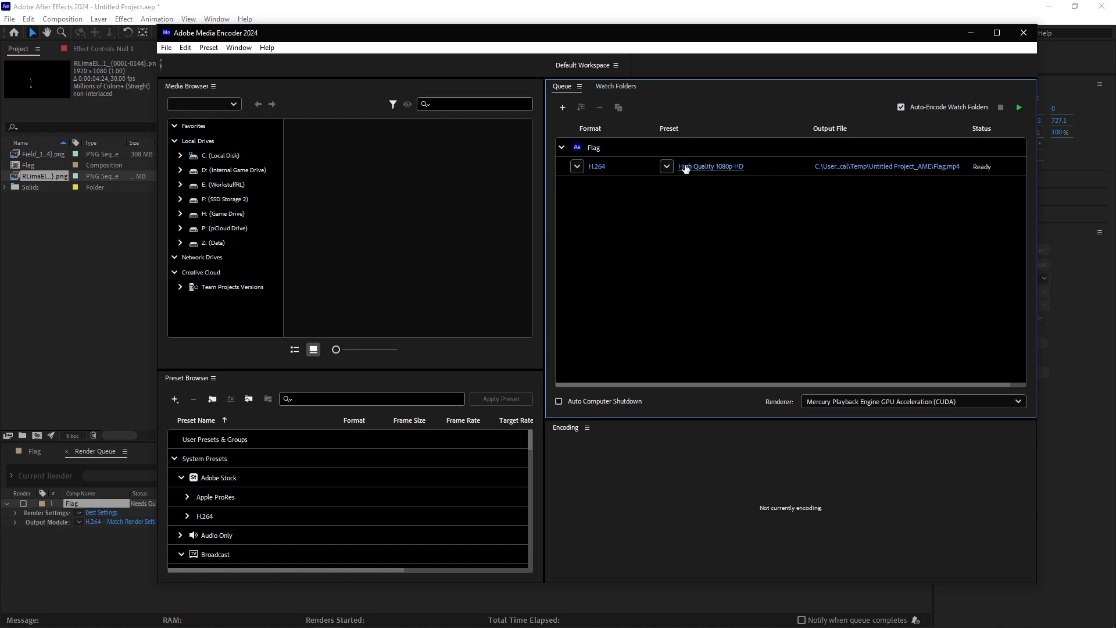
{"action": "left_click", "coordinate": [711, 167]}
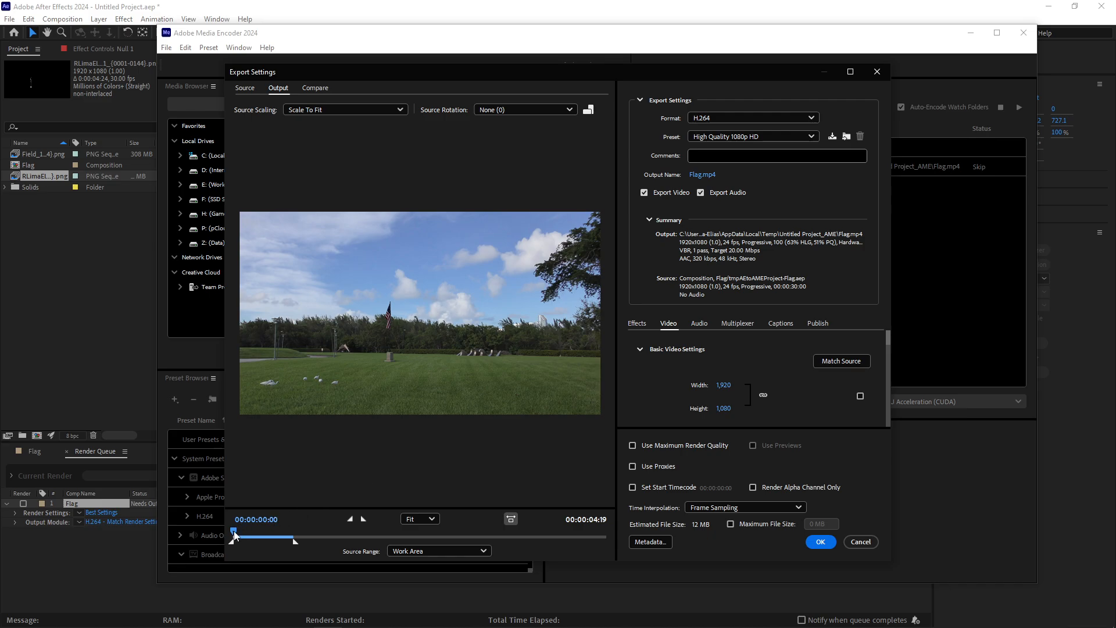
- Check the frames in the export preview, switch the H.264 preset to YouTube 1080p Full HD and accept the export settings
{"action": "mouse_move", "coordinate": [234, 535]}
{"action": "left_mouse_down"}
{"action": "mouse_move", "coordinate": [297, 536]}
{"action": "mouse_move", "coordinate": [254, 543]}
{"action": "left_mouse_up"}
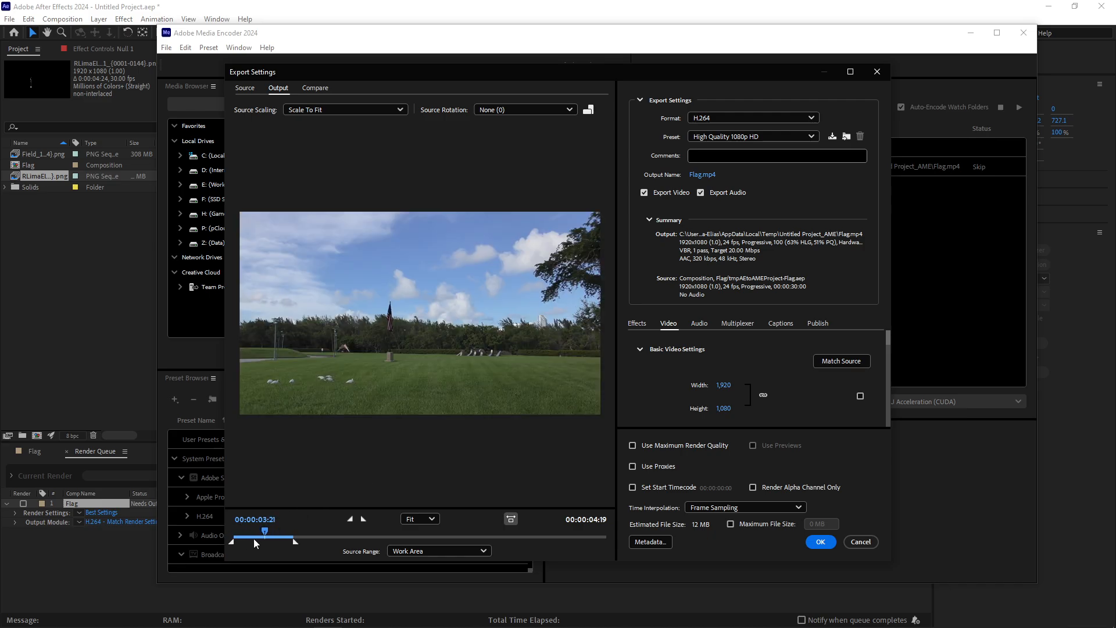
{"action": "key", "text": "Home"}
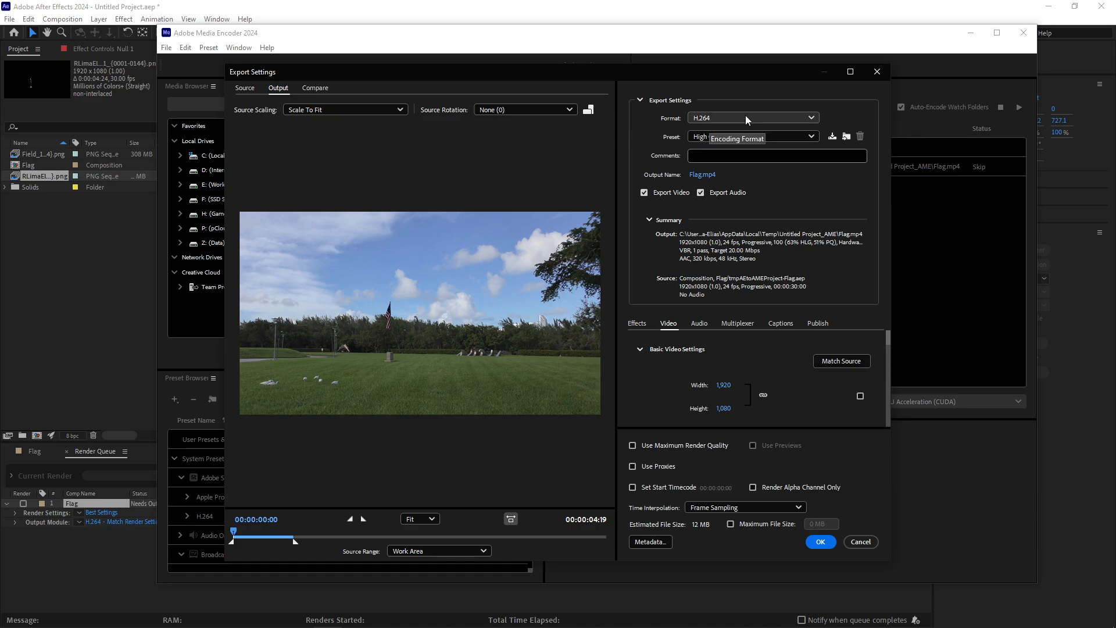
{"action": "left_click", "coordinate": [775, 134]}
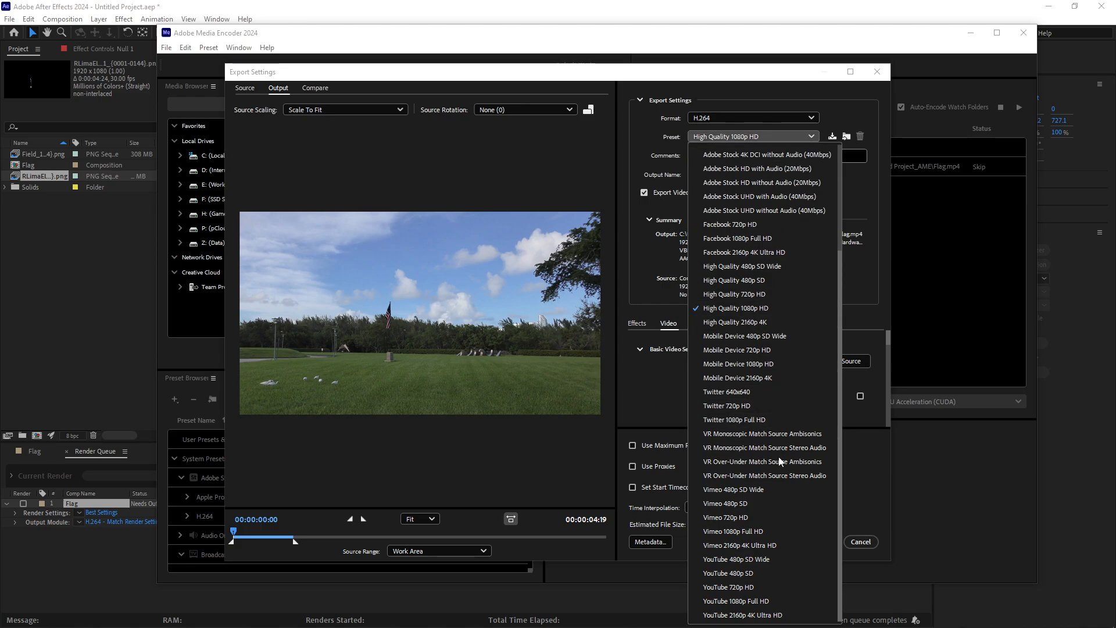
{"action": "left_click", "coordinate": [747, 605]}
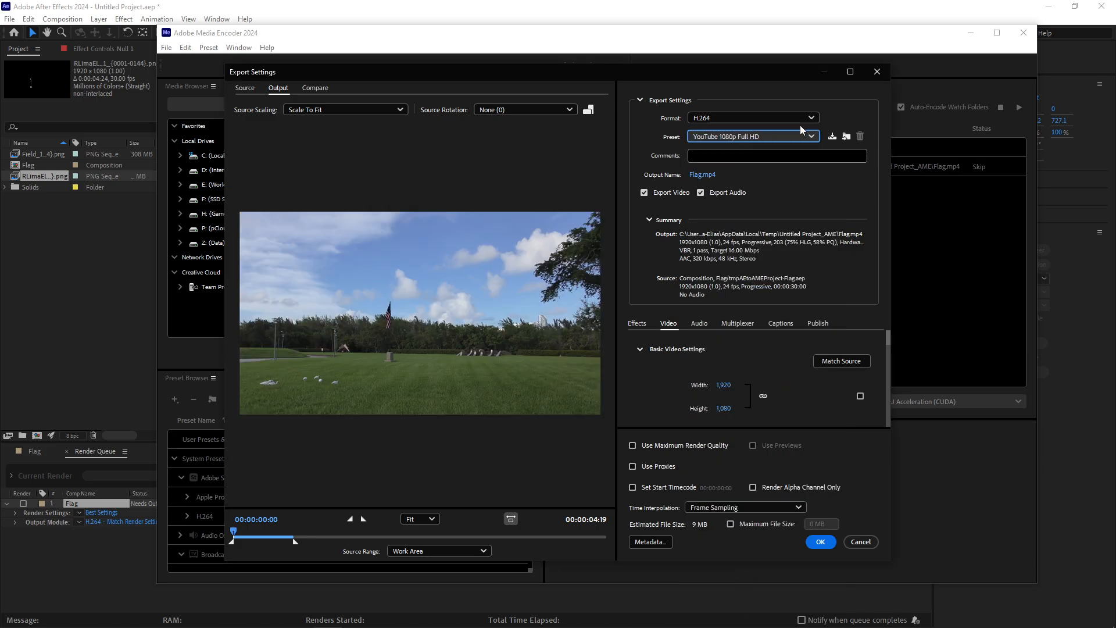
{"action": "left_click", "coordinate": [820, 542]}
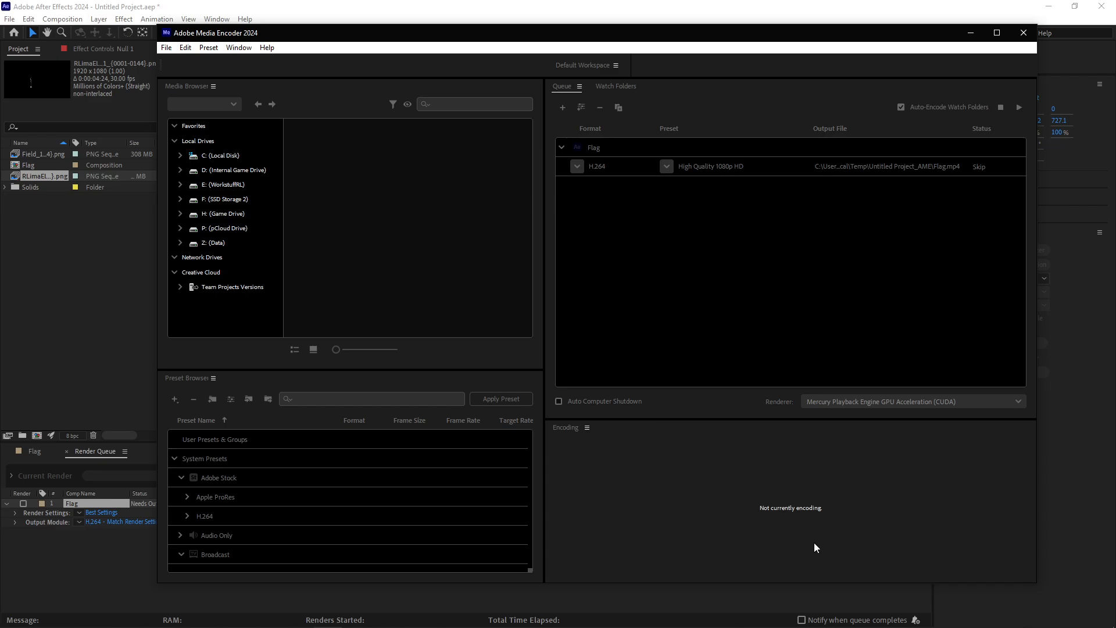
- Set the output file to Flag comp in the project's Final Output folder under DIG4352 on drive E and start encoding the queue
{"action": "left_click", "coordinate": [893, 168]}
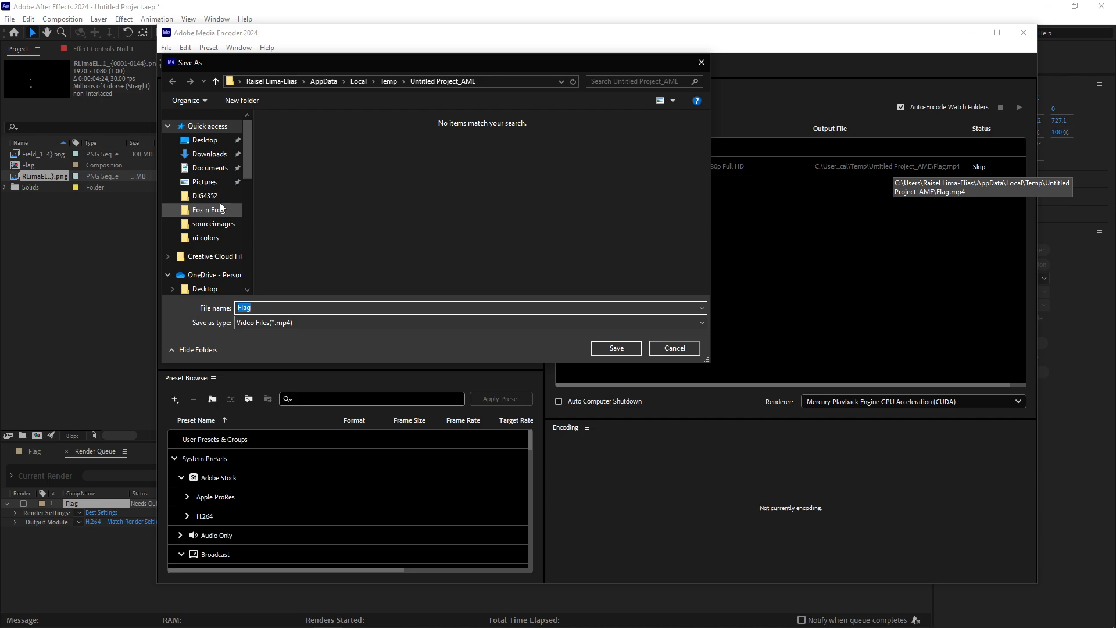
{"action": "scroll", "coordinate": [192, 245], "scroll_direction": "down", "scroll_amount": 2}
{"action": "scroll", "coordinate": [192, 245], "scroll_direction": "down", "scroll_amount": 3}
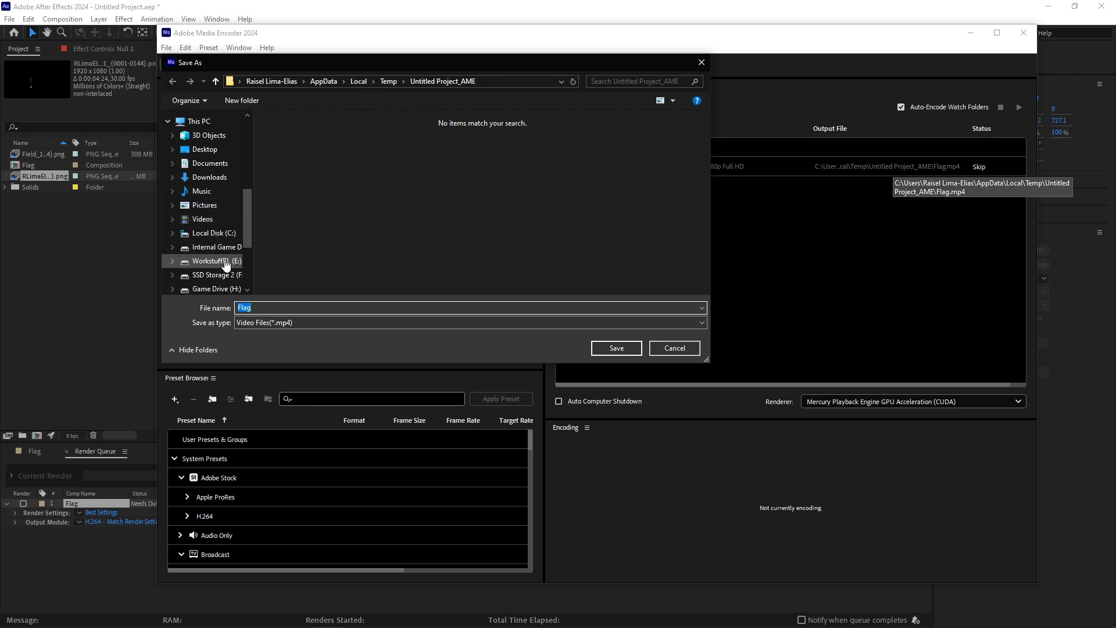
{"action": "left_click", "coordinate": [226, 262]}
{"action": "double_click", "coordinate": [317, 240]}
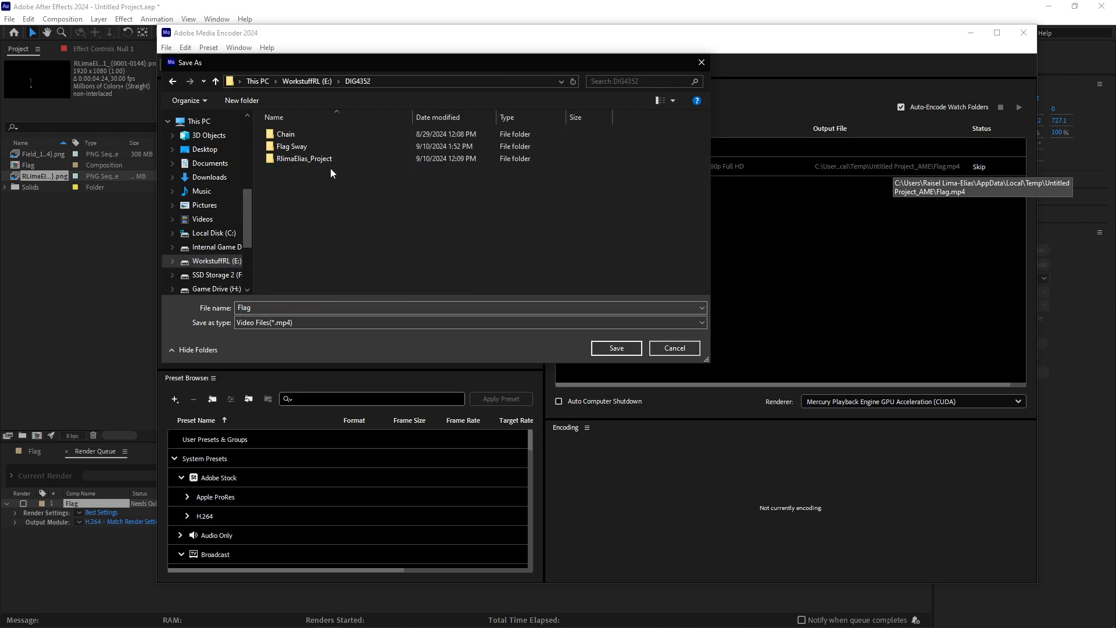
{"action": "double_click", "coordinate": [341, 157]}
{"action": "left_click", "coordinate": [337, 161]}
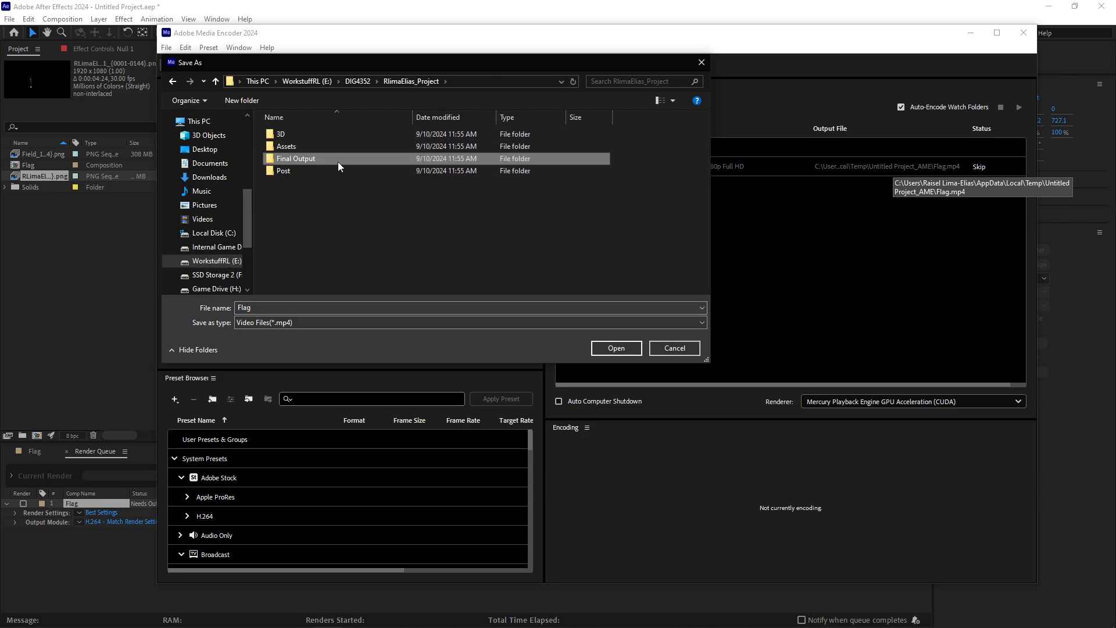
{"action": "double_click", "coordinate": [337, 161]}
{"action": "left_click", "coordinate": [280, 310]}
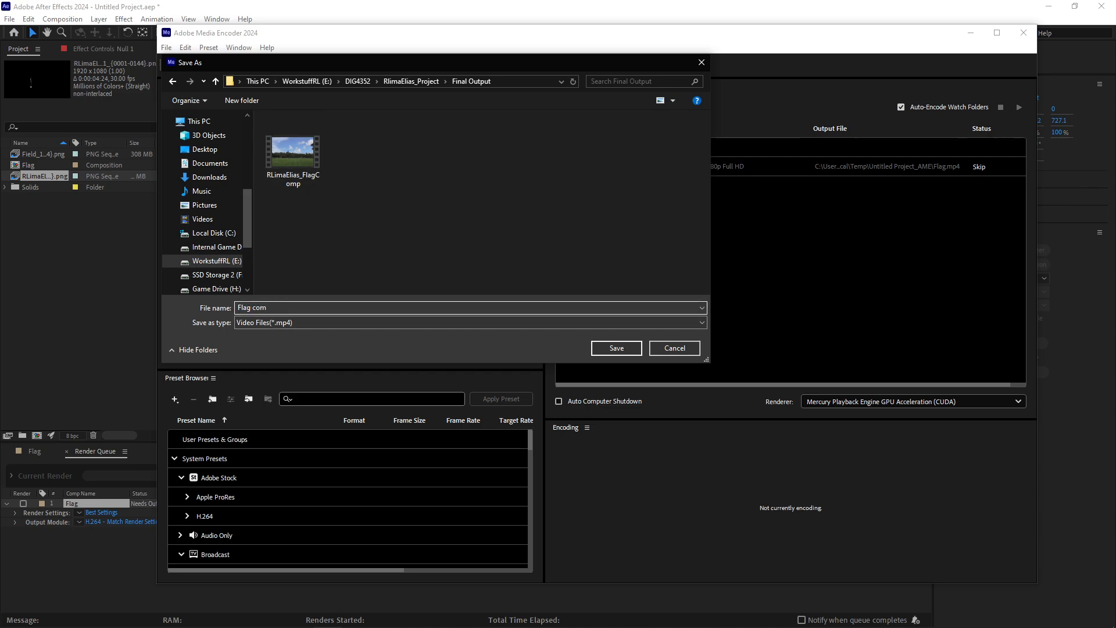
{"action": "left_click", "coordinate": [634, 348]}
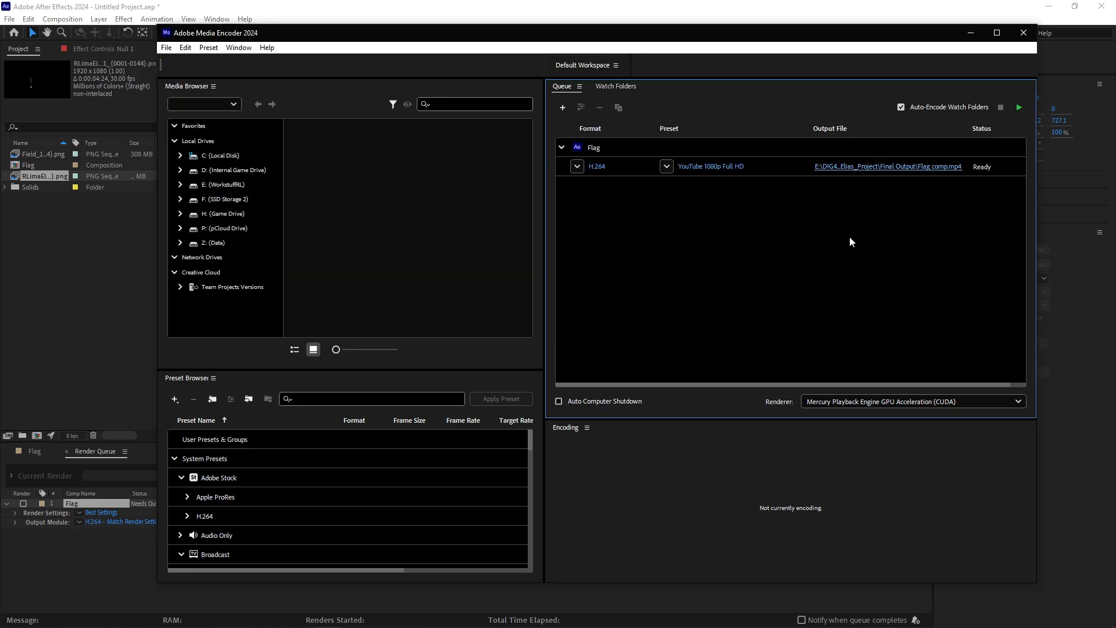
{"action": "left_click", "coordinate": [1020, 108]}
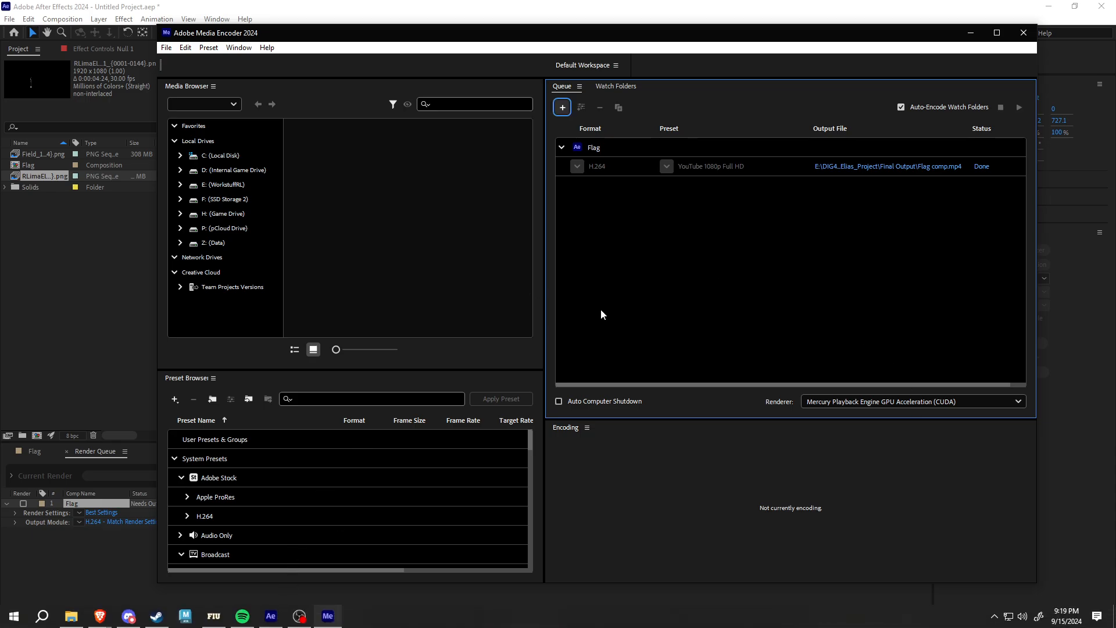
- Play the exported Flag comp video from its output folder to check the composite and close the player
{"action": "left_click", "coordinate": [910, 167]}
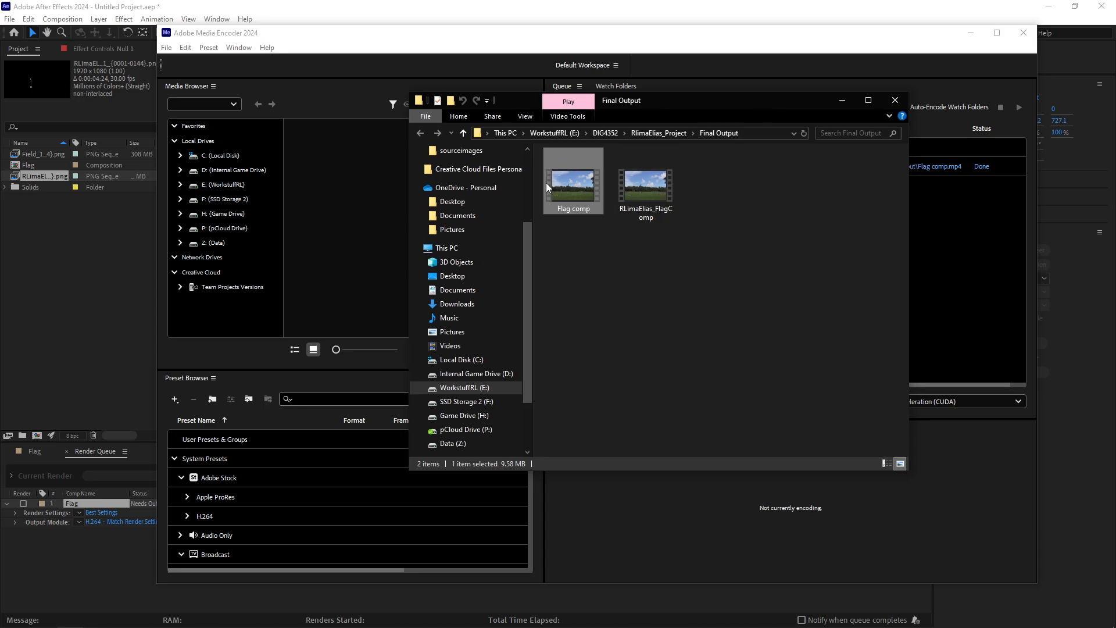
{"action": "double_click", "coordinate": [547, 184]}
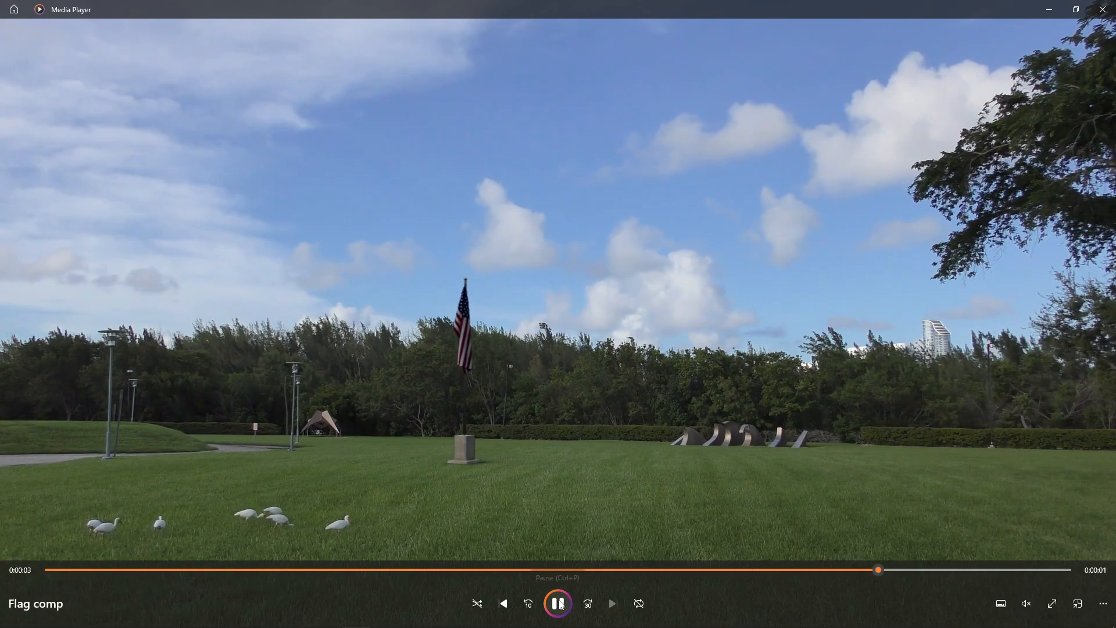
{"action": "left_click", "coordinate": [1103, 9]}
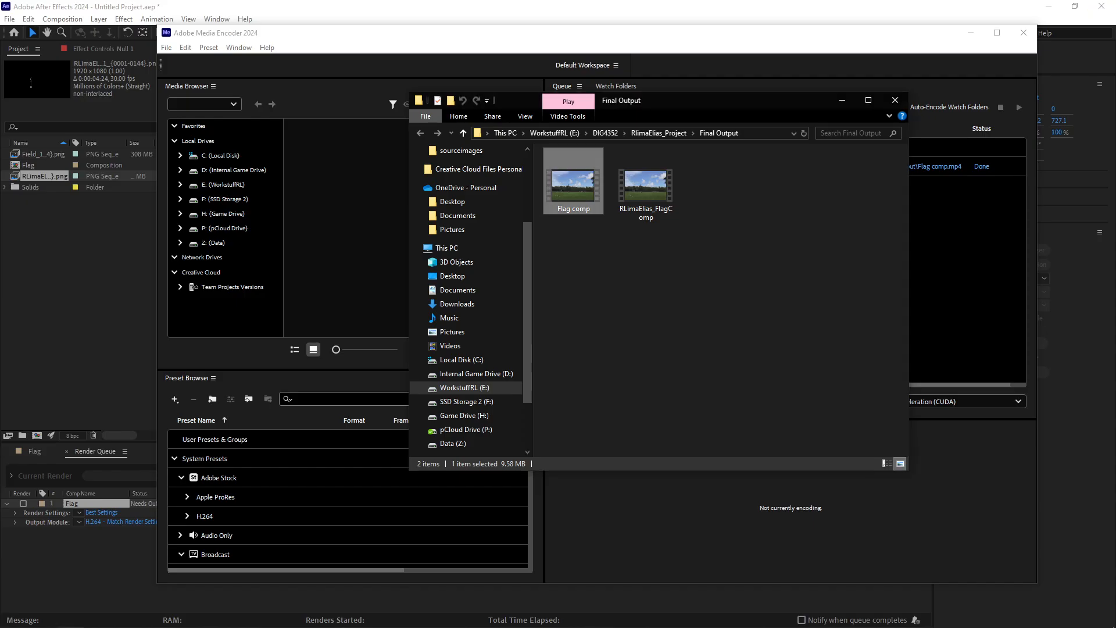